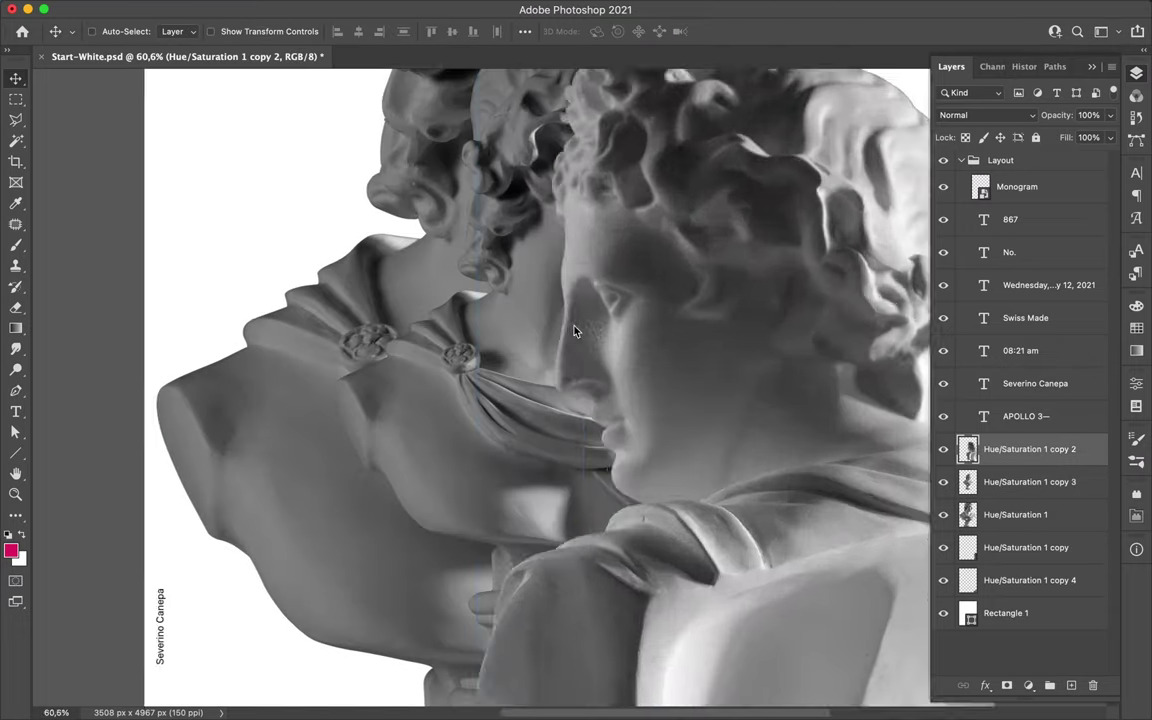
Shift the front bust copy, place the face fragment beside the head, and layer it below the top bust.
drag(575, 331, 479, 375)
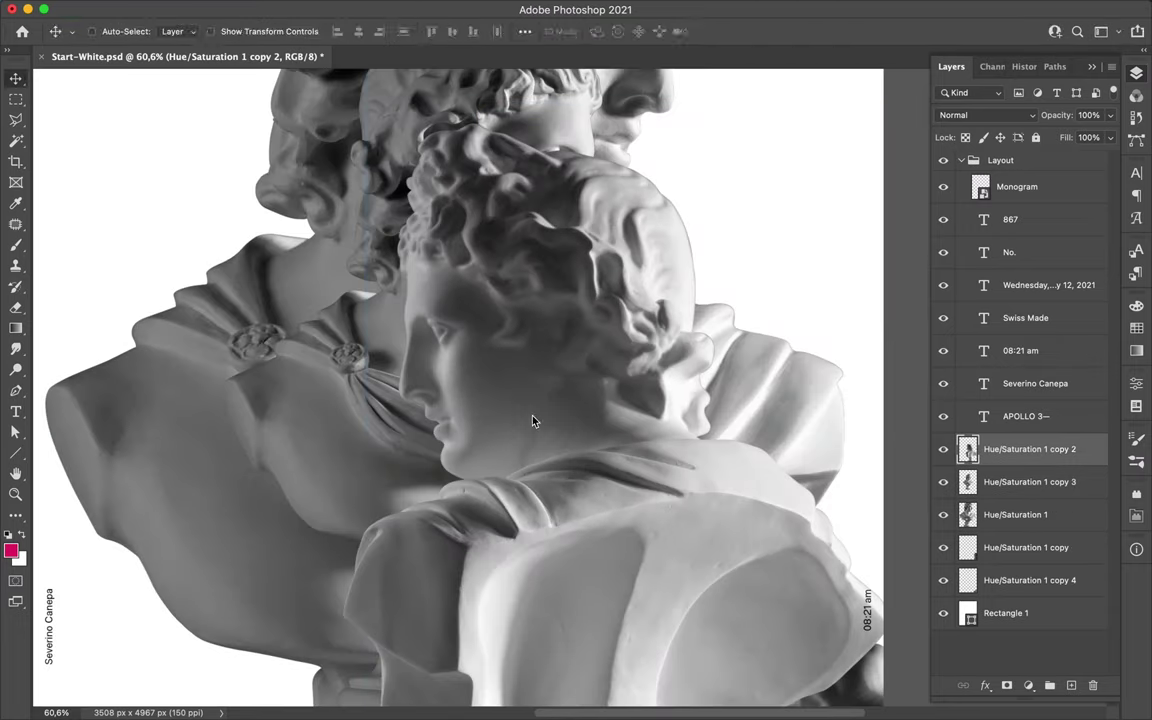
key(p)
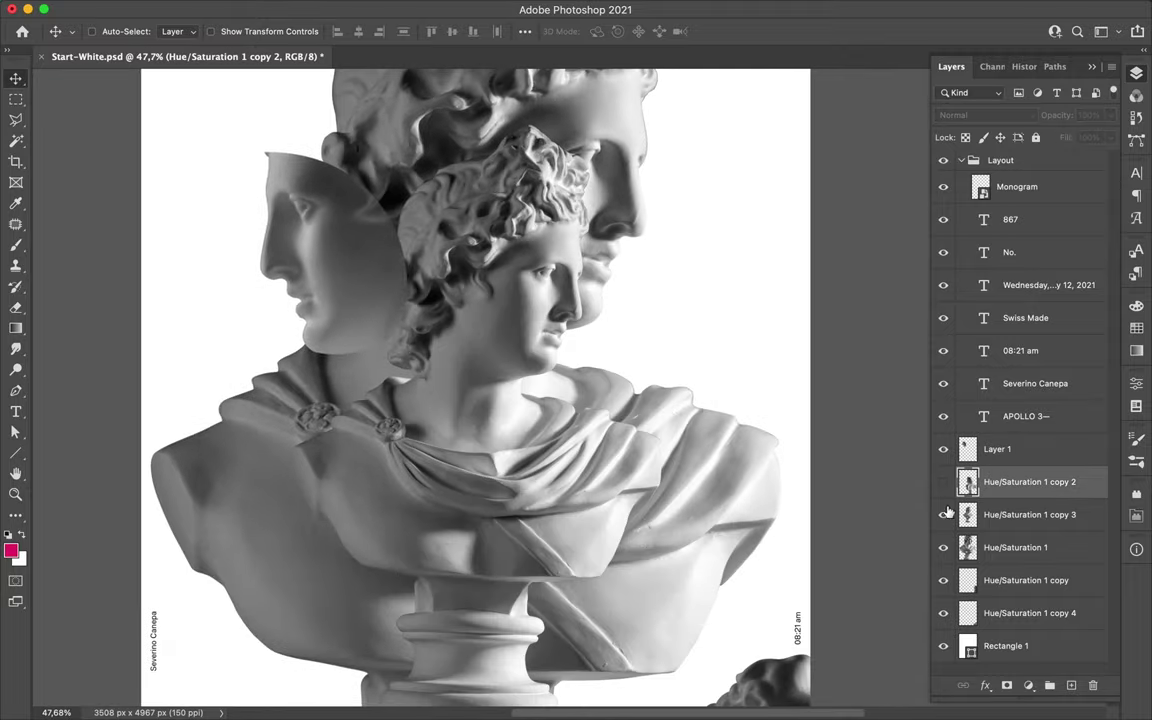
drag(354, 347, 414, 402)
drag(988, 457, 978, 500)
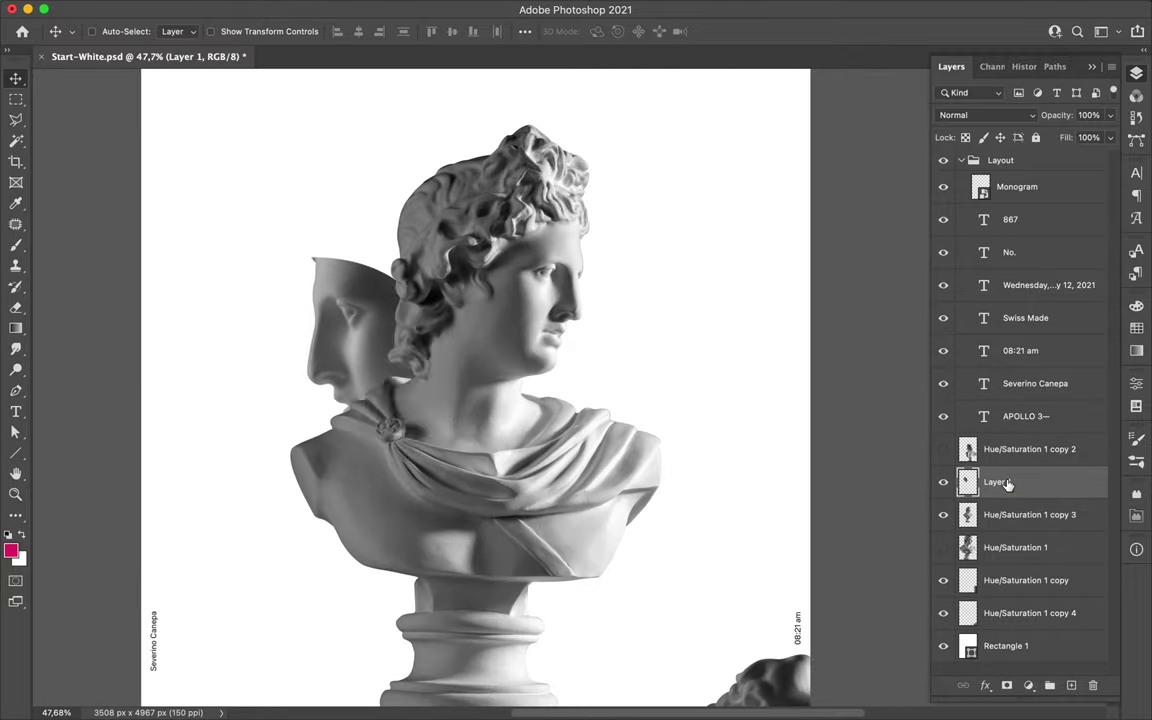
Fill the face-shaped selection with black on a new layer and deselect it.
click(9, 535)
key(b)
right_click(349, 313)
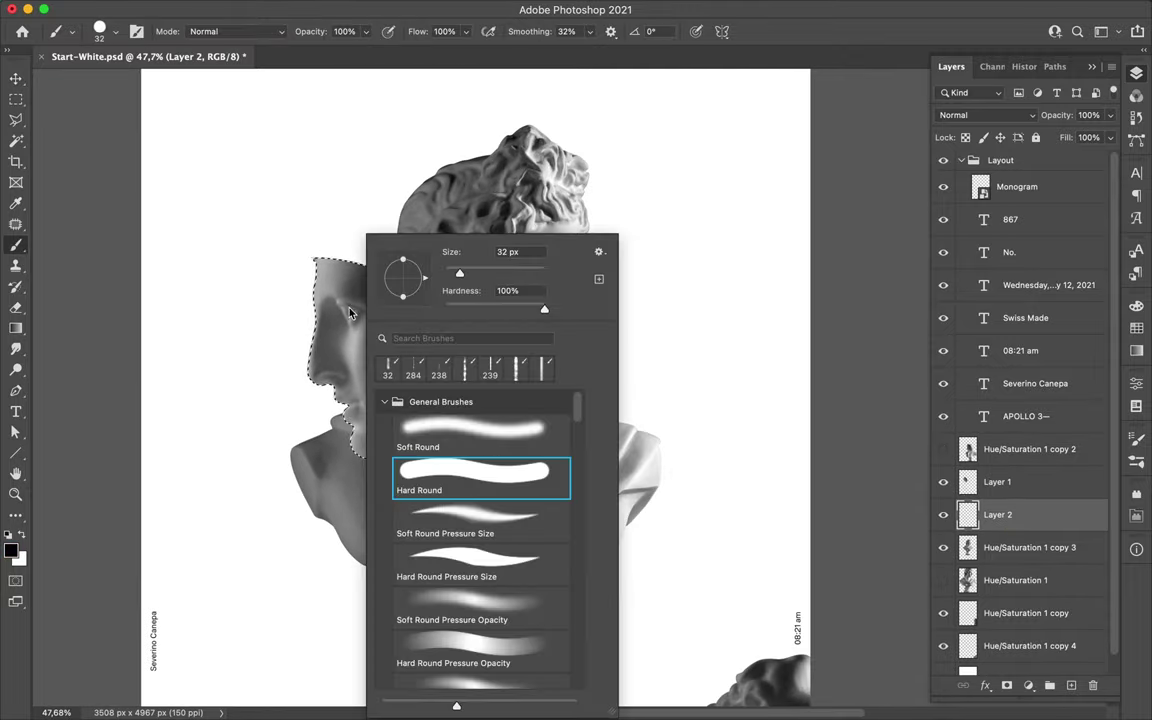
key(Escape)
click(321, 300)
key(m)
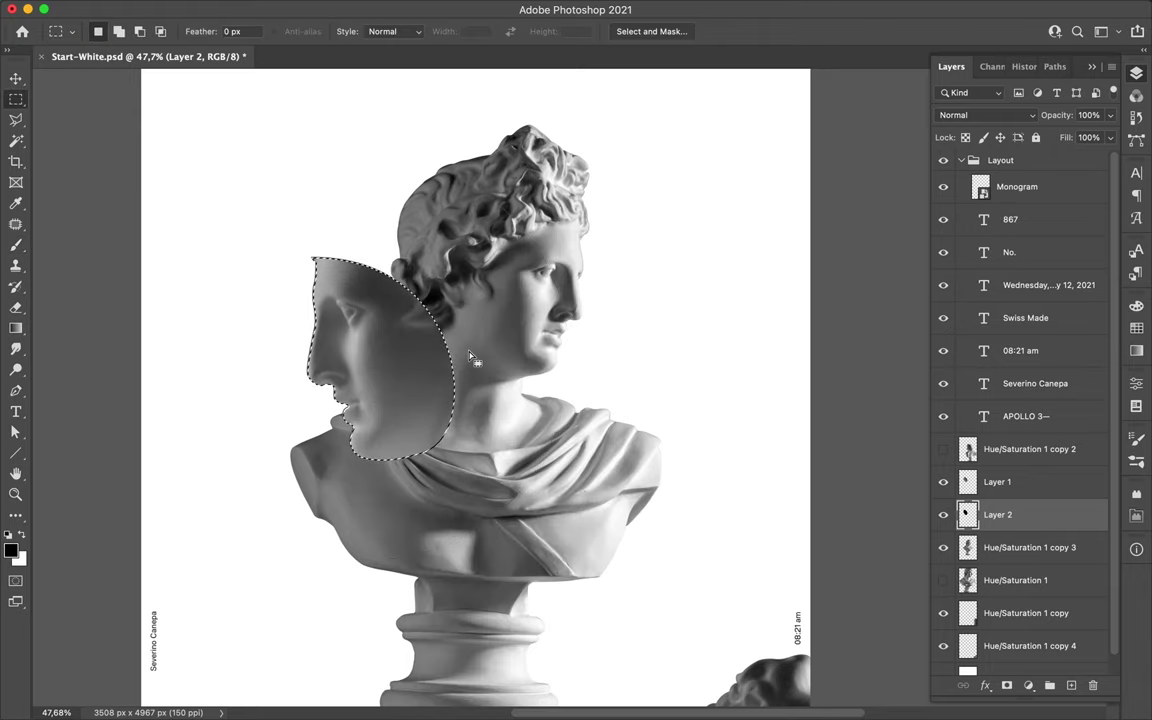
key(ctrl+e)
Soften the black shape with a 28.9-pixel Gaussian Blur.
click(365, 8)
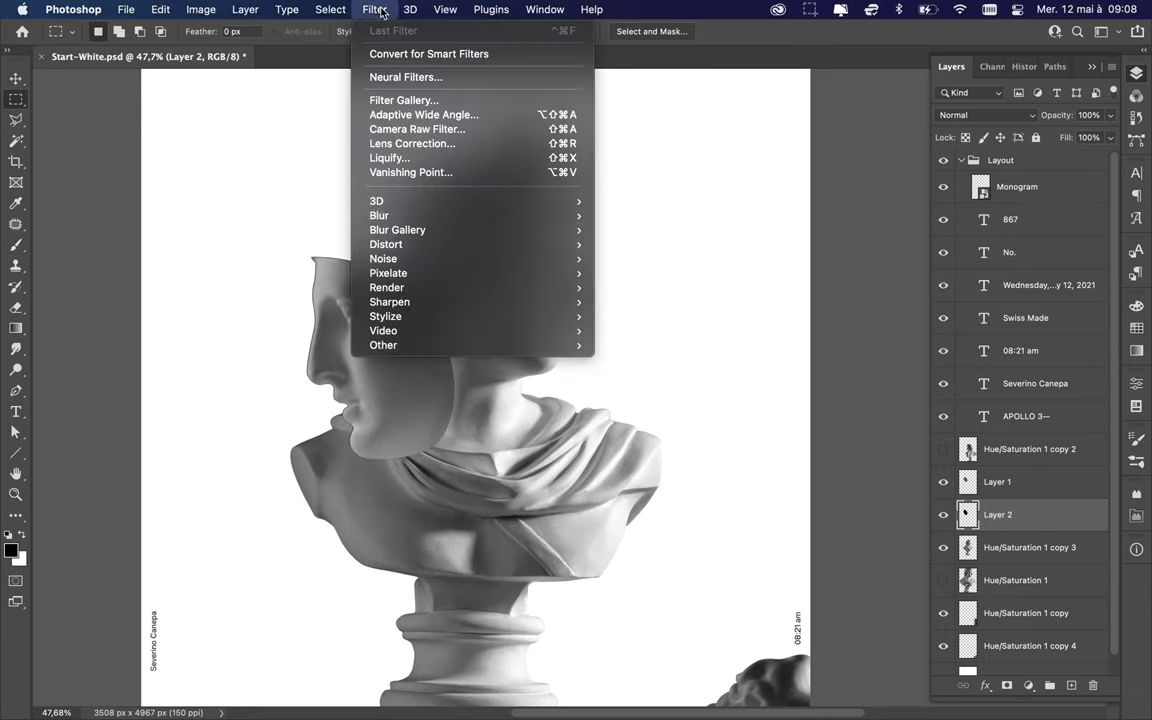
click(625, 283)
drag(803, 308, 786, 308)
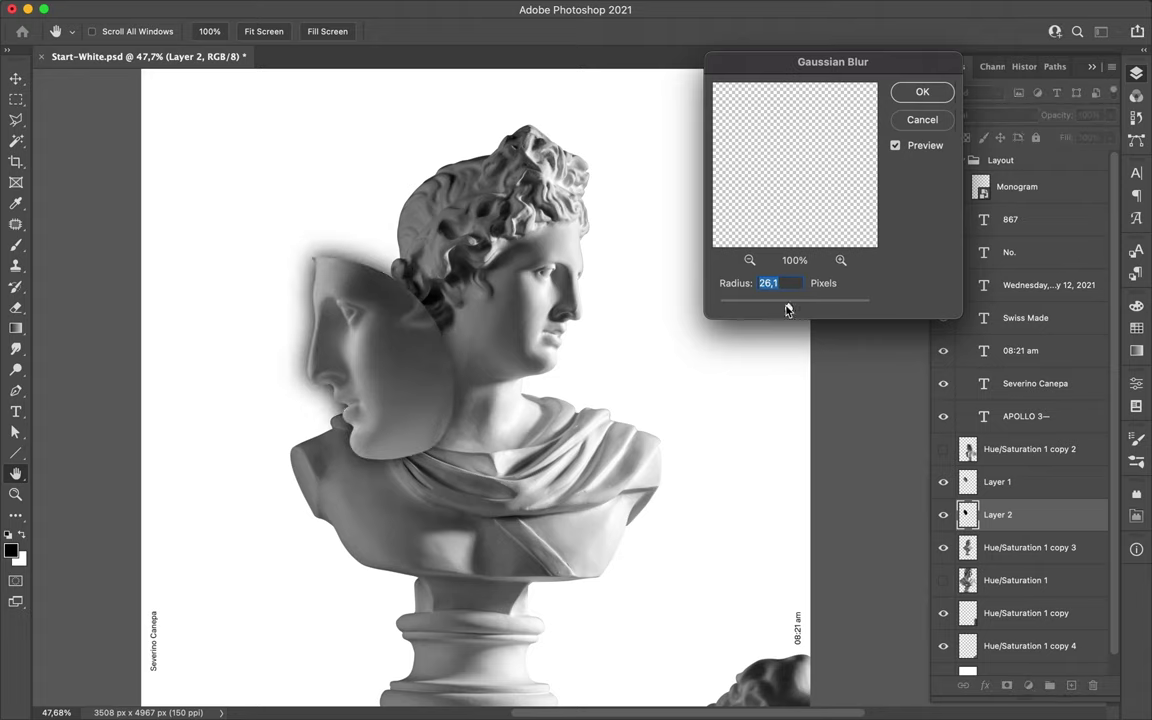
click(920, 93)
scroll(662, 464, down, 5)
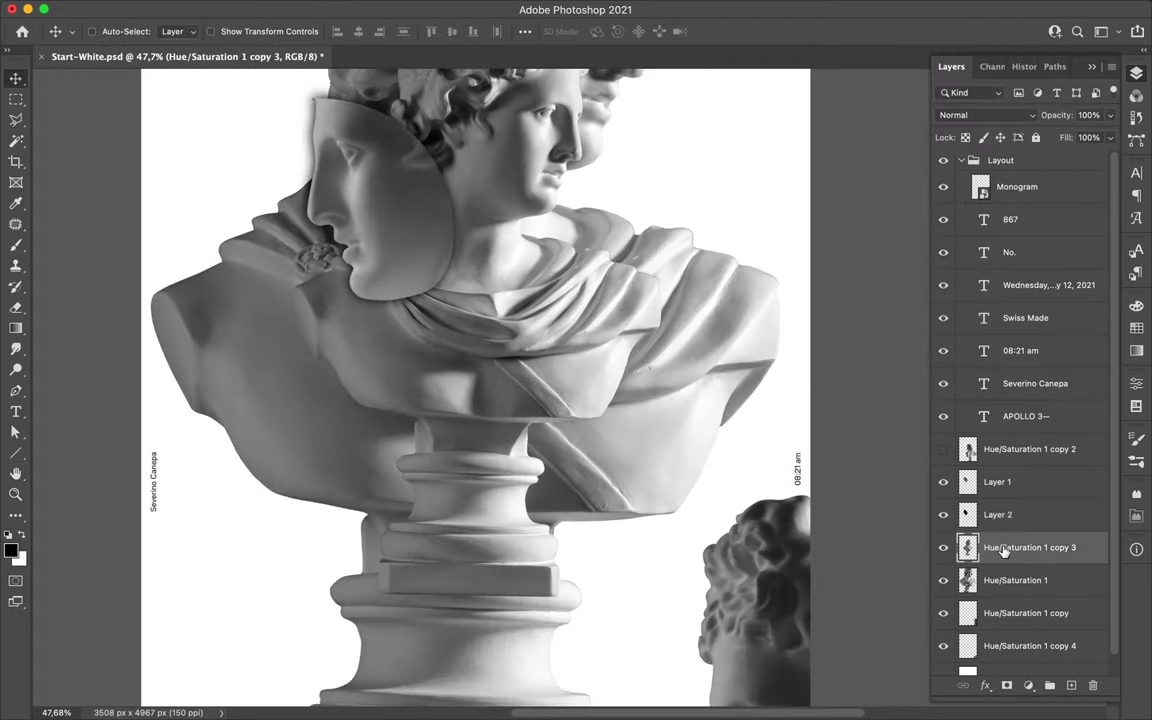
Raise the original bust above the face pieces and copy the traced shoulder brooch onto Layer 3.
drag(1015, 580, 1018, 475)
scroll(549, 356, up, 3)
key(p)
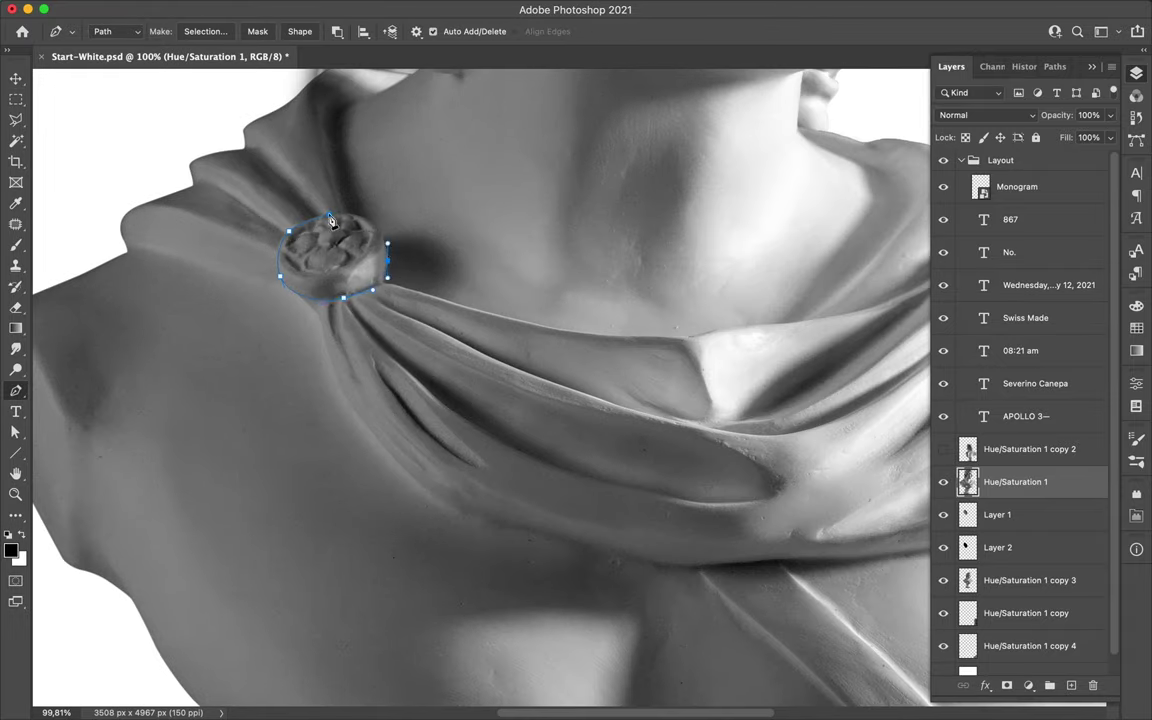
click(211, 31)
key(Return)
key(ctrl+j)
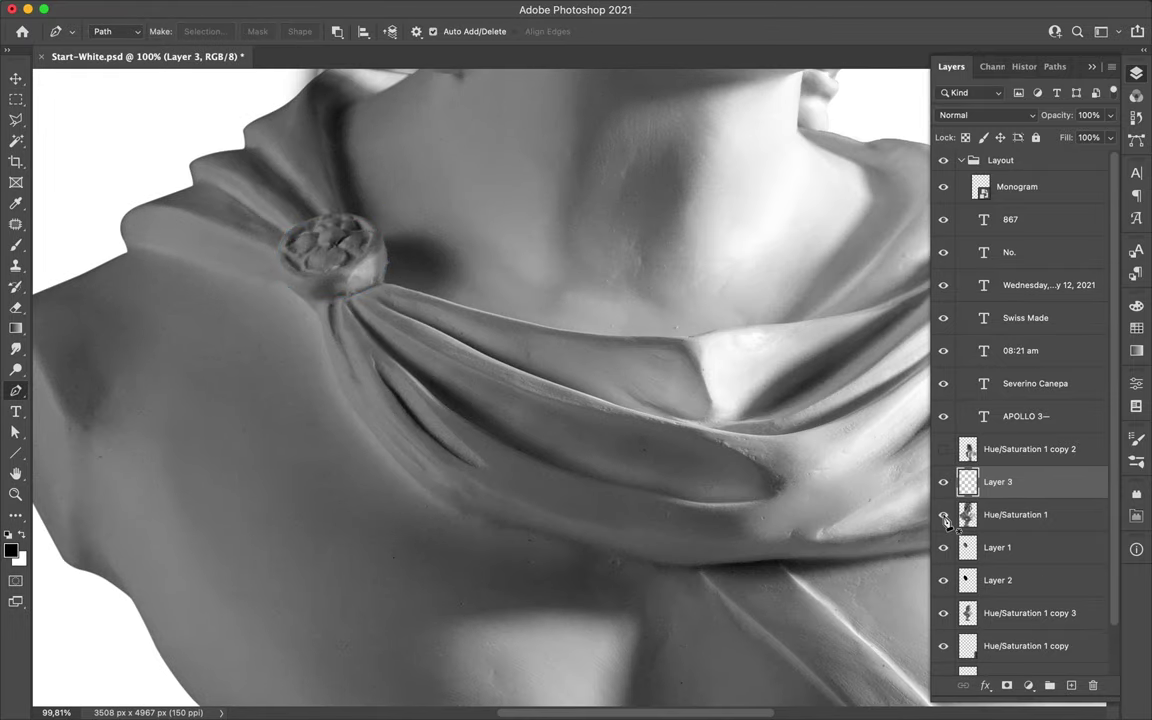
Zoom out and shift the face fragment and its shadow up and left.
key(v)
key(ctrl+0)
drag(560, 268, 465, 265)
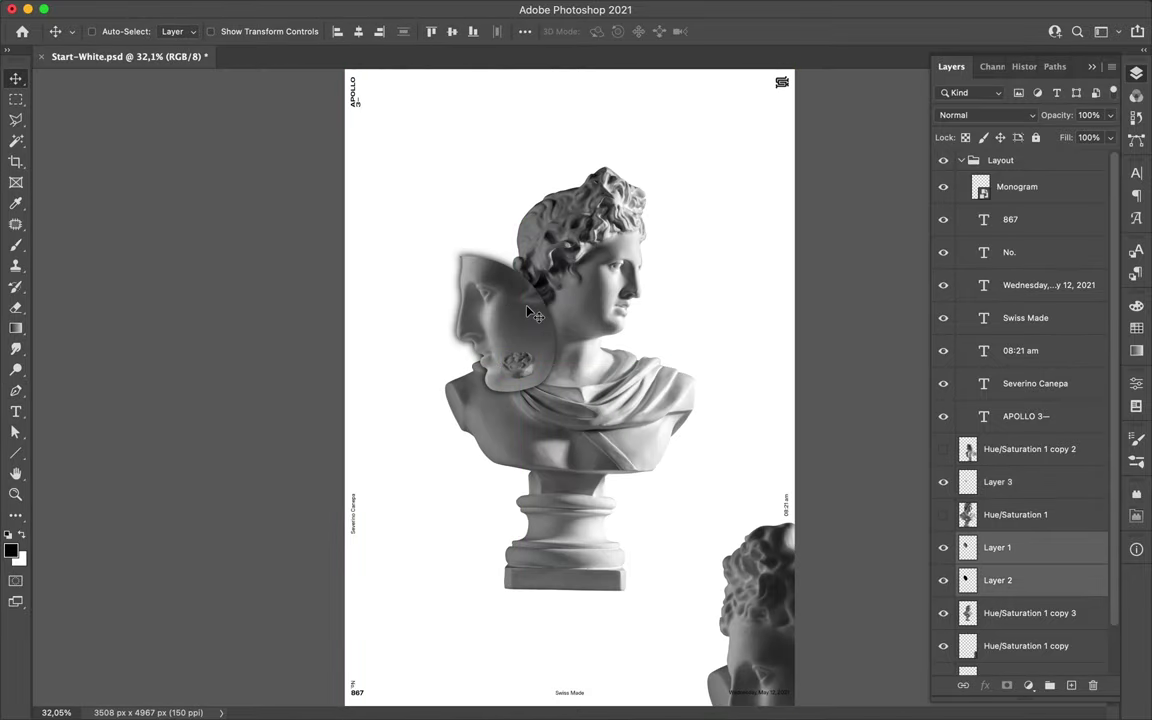
With Auto-Select on, move the brooch up-left toward the face and rotate it.
scroll(570, 389, up, 2)
click(92, 31)
click(507, 362)
drag(467, 335, 415, 302)
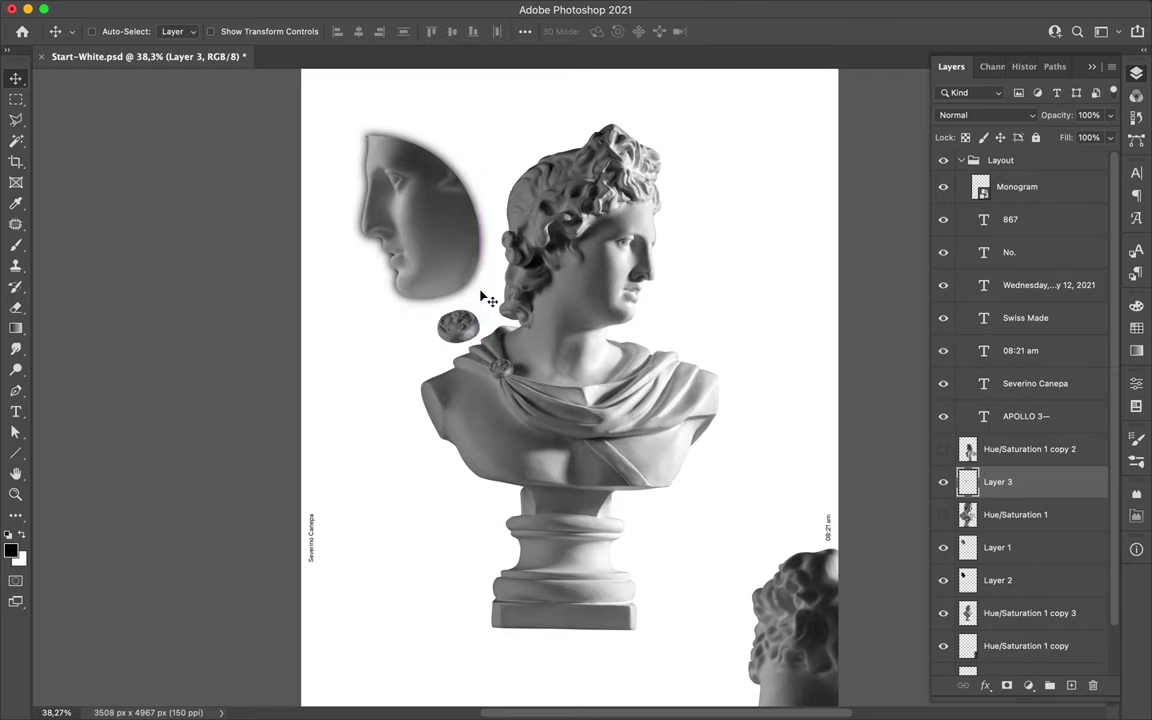
key(ctrl+t)
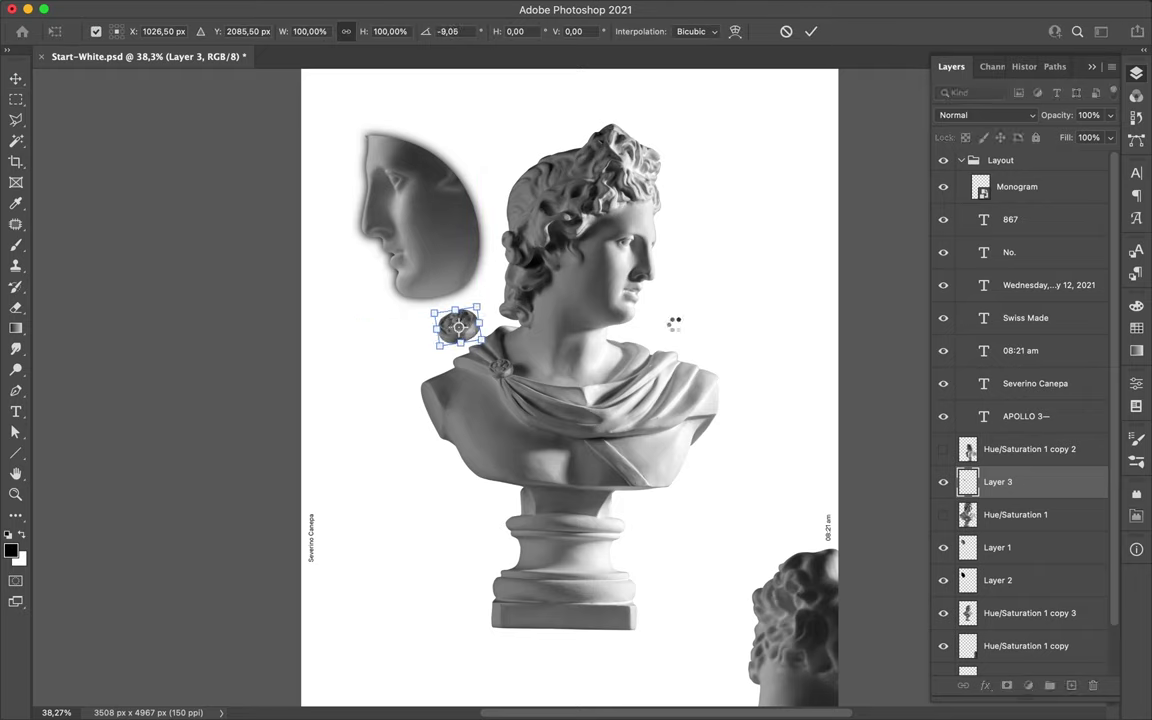
key(Return)
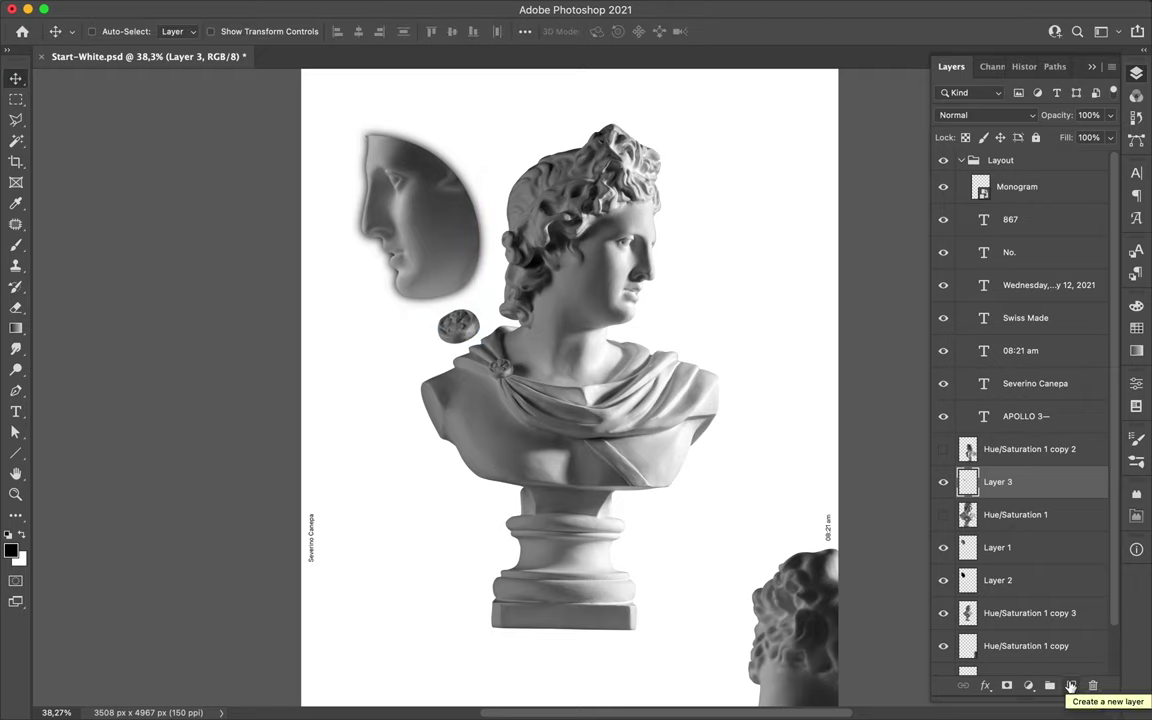
Add new Layer 4 for the brooch shadow, dismissing the empty-selection warnings.
click(1015, 514)
key(ctrl+shift+alt+n)
key(b)
key(v)
click(568, 272)
click(568, 272)
click(568, 272)
double_click(568, 272)
click(568, 272)
key(b)
key(v)
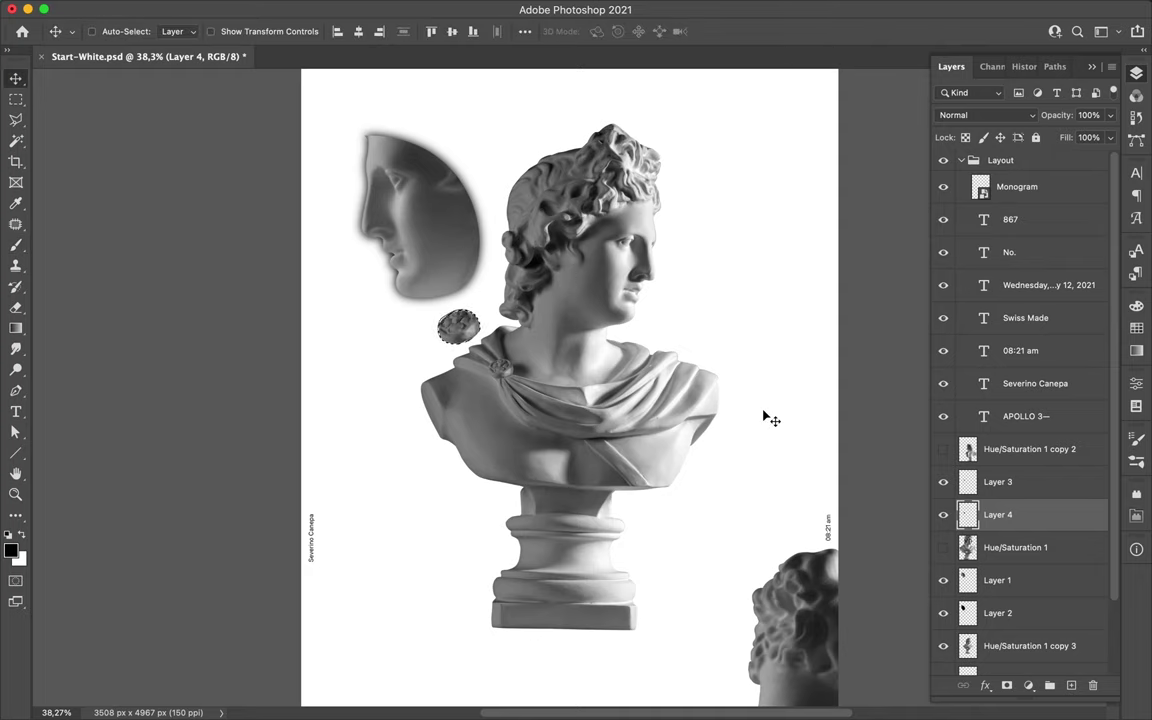
key(m)
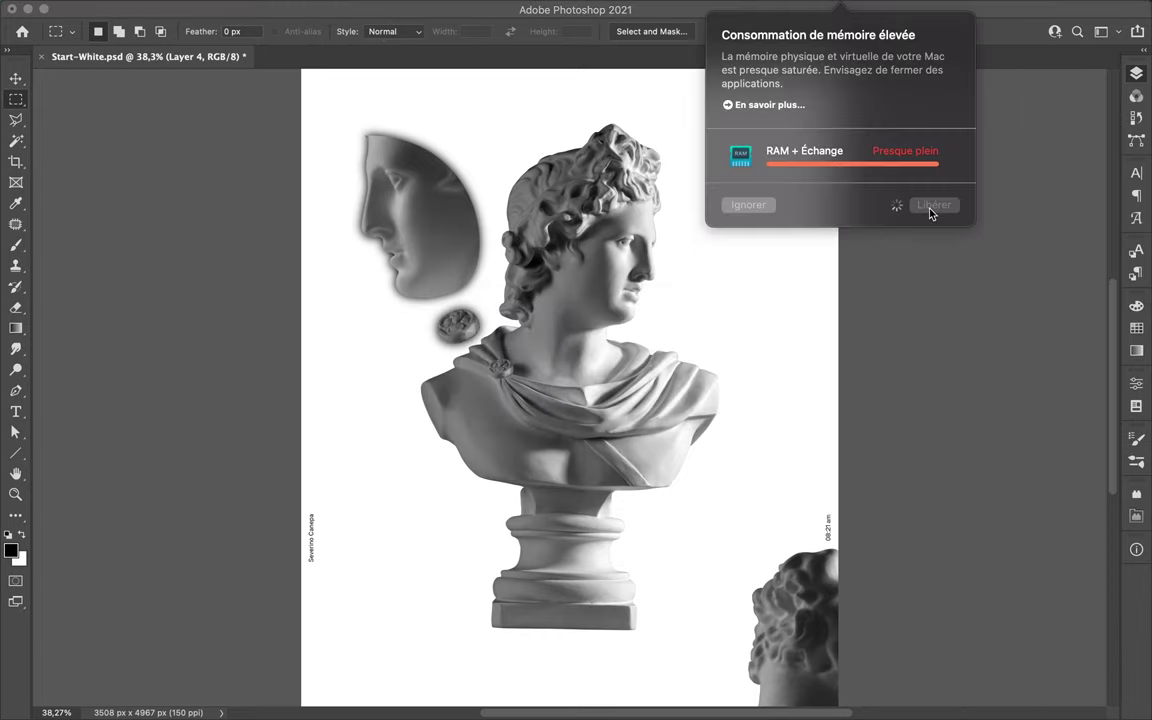
Shrink the new brooch to about 85%, merge it down, and duplicate the brooches along the chain.
key(v)
key(super+t)
key(Escape)
key(super+t)
drag(490, 354, 485, 349)
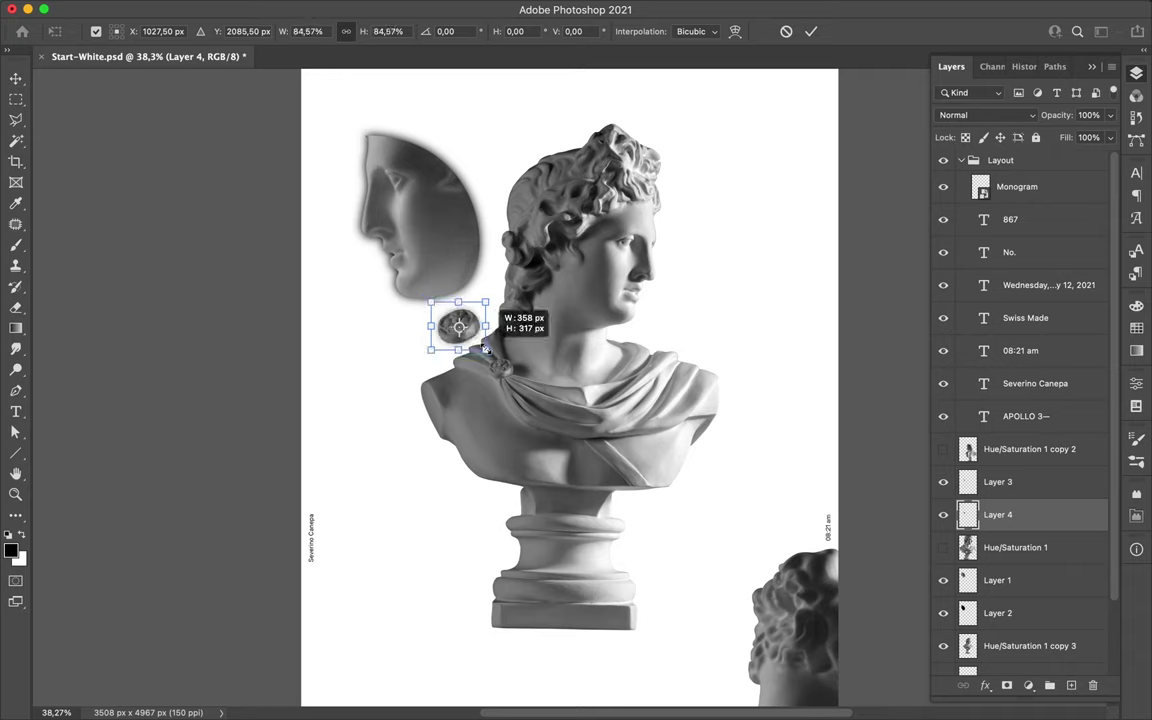
key(Return)
key(super+e)
mouse_move(458, 325)
mouse_down()
mouse_move(470, 335)
mouse_move(452, 335)
mouse_up()
key(super+t)
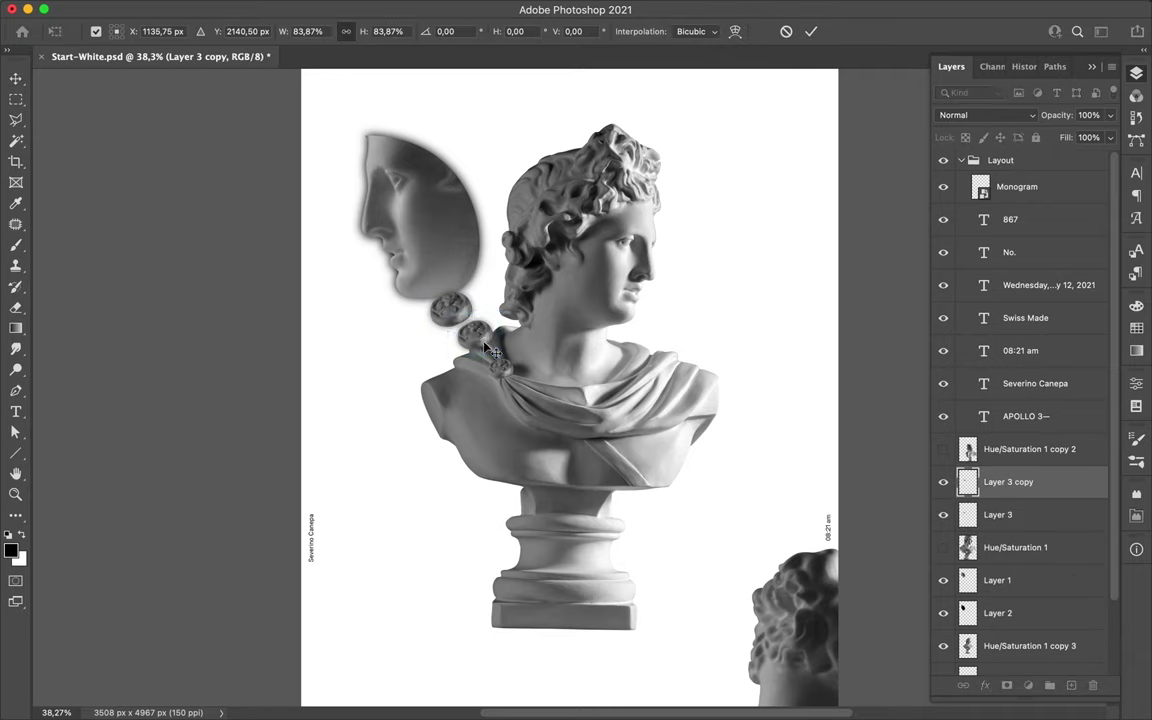
key(Return)
Show the second bust copy and move it behind the main bust on the right.
click(1030, 645)
scroll(1030, 560, down, 3)
click(1026, 658)
mouse_move(650, 480)
mouse_down()
mouse_move(557, 220)
mouse_move(733, 481)
mouse_up()
key(p)
scroll(700, 690, up, 3)
click(701, 660)
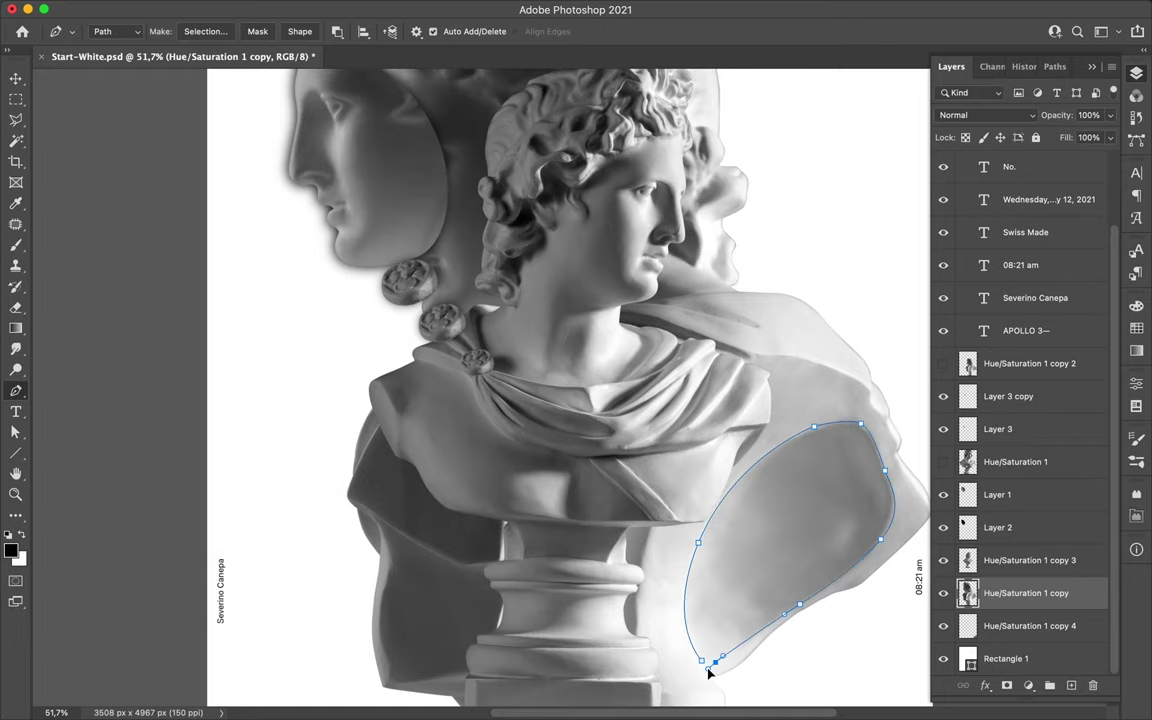
Copy the traced drapery to new Layer 4 and rotate it about -25.4°.
click(205, 31)
key(Return)
key(ctrl+j)
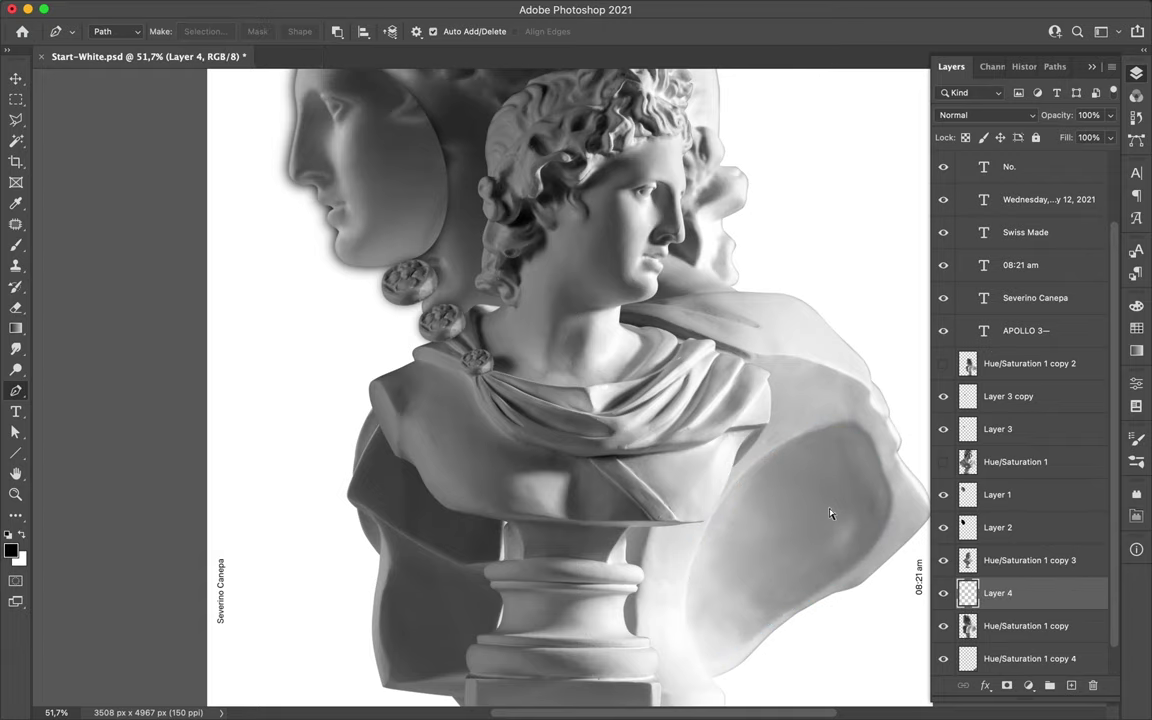
key(v)
key(ctrl+t)
drag(586, 257, 582, 203)
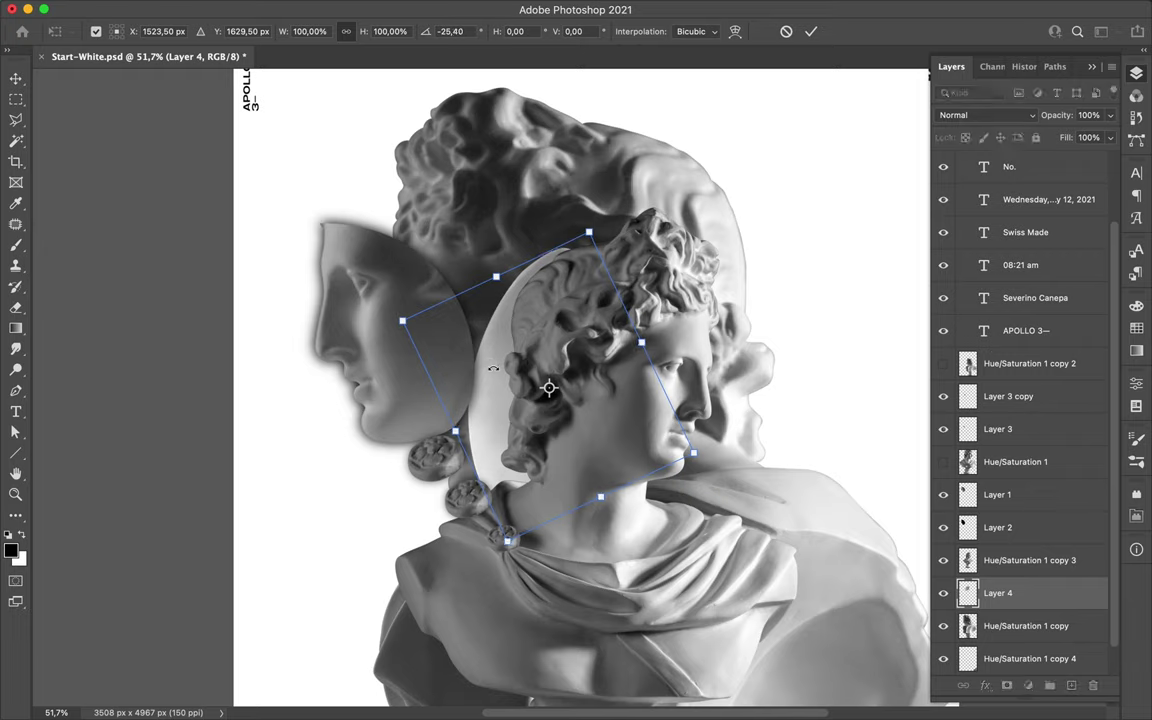
key(Return)
Tuck the drapery behind the main head and lower the back bust onto the bottom text.
drag(480, 293, 565, 287)
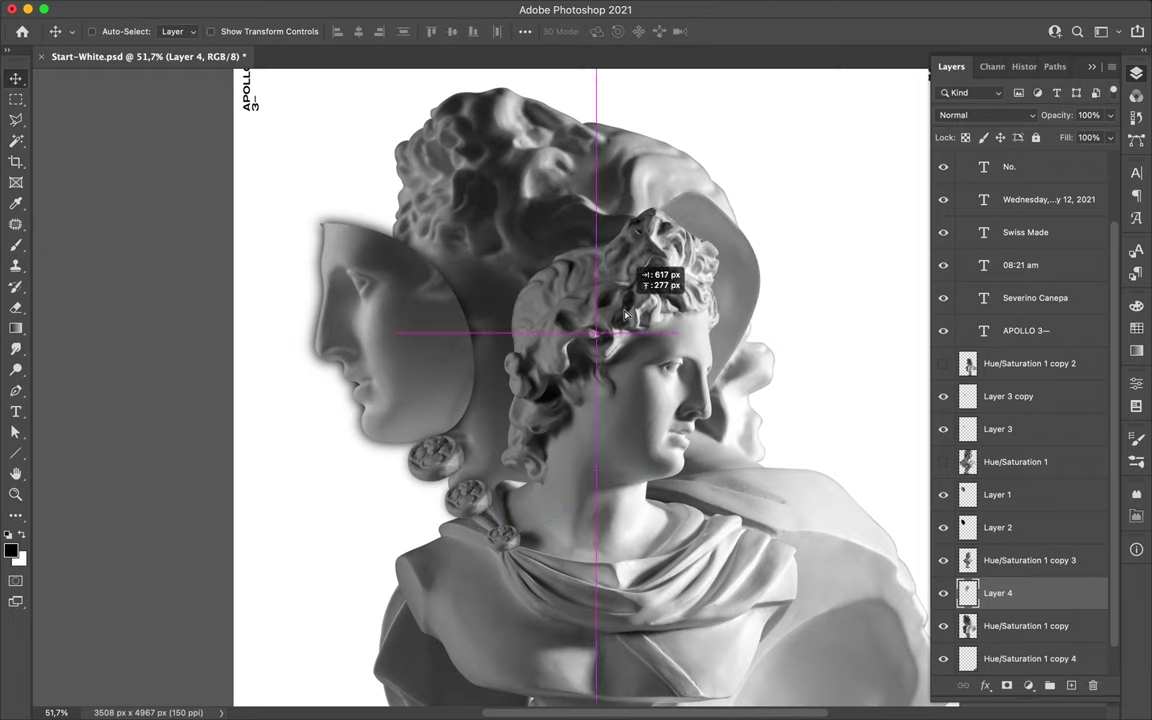
scroll(700, 300, down, 5)
key(alt+bracketleft)
drag(716, 412, 741, 302)
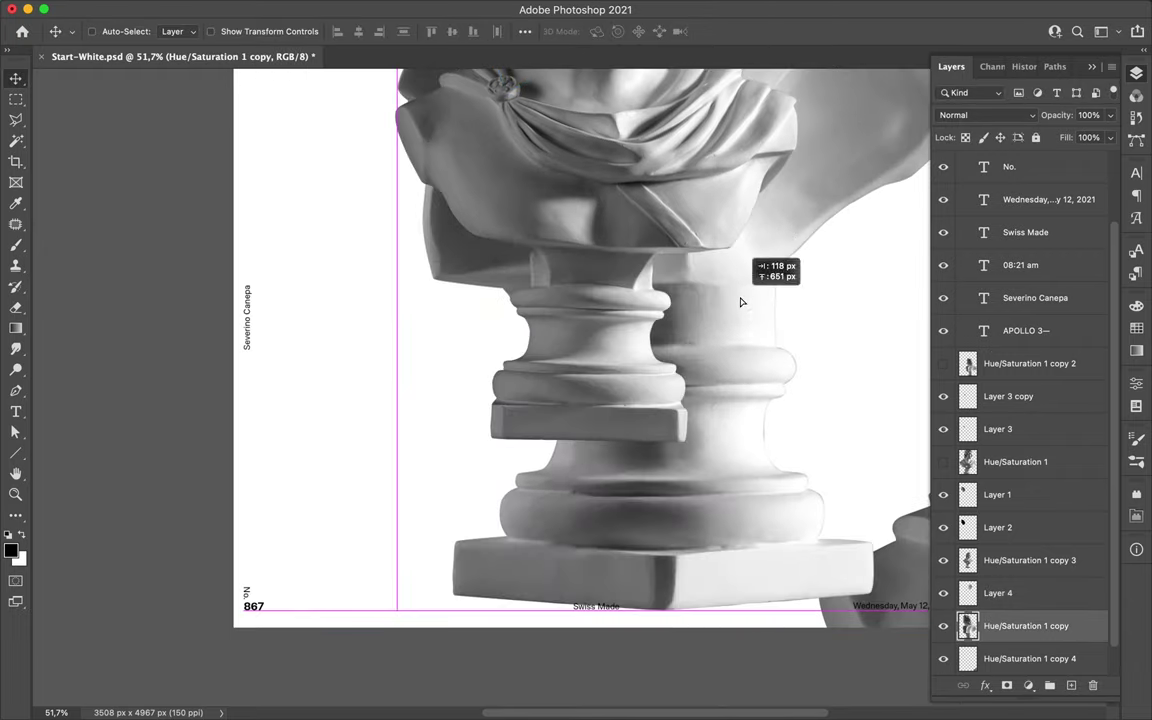
Copy a traced pedestal section to new Layer 5 and move it up the stack.
key(p)
click(545, 437)
click(205, 31)
click(658, 283)
key(ctrl+j)
key(v)
drag(703, 484, 631, 364)
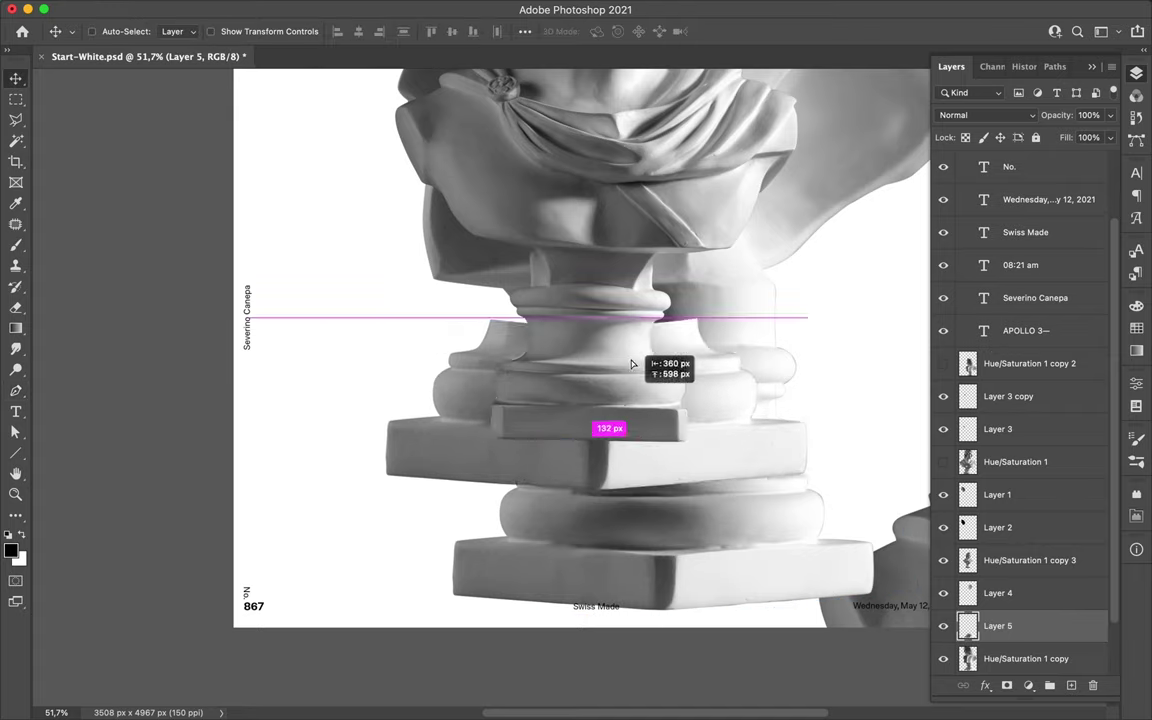
Scale the pedestal copy to 72.85%, set it on the base, save, and hide the second bust.
key(ctrl+0)
key(ctrl+t)
drag(569, 476, 570, 508)
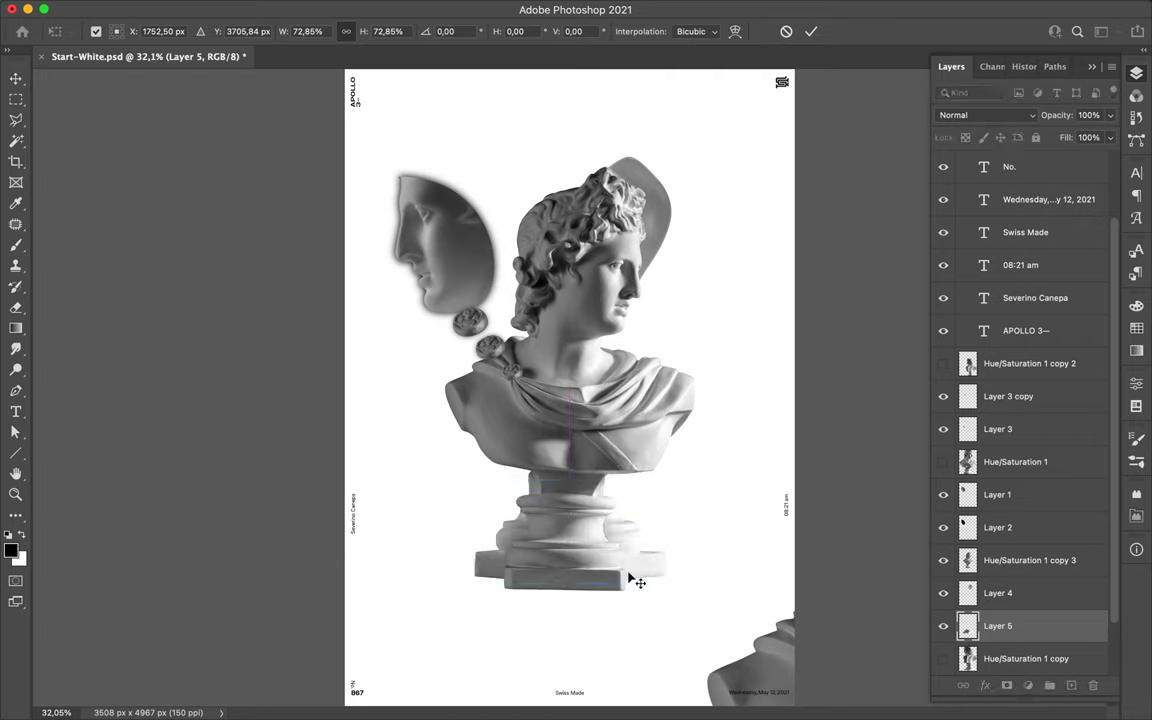
key(Return)
drag(627, 608, 622, 618)
key(ctrl+s)
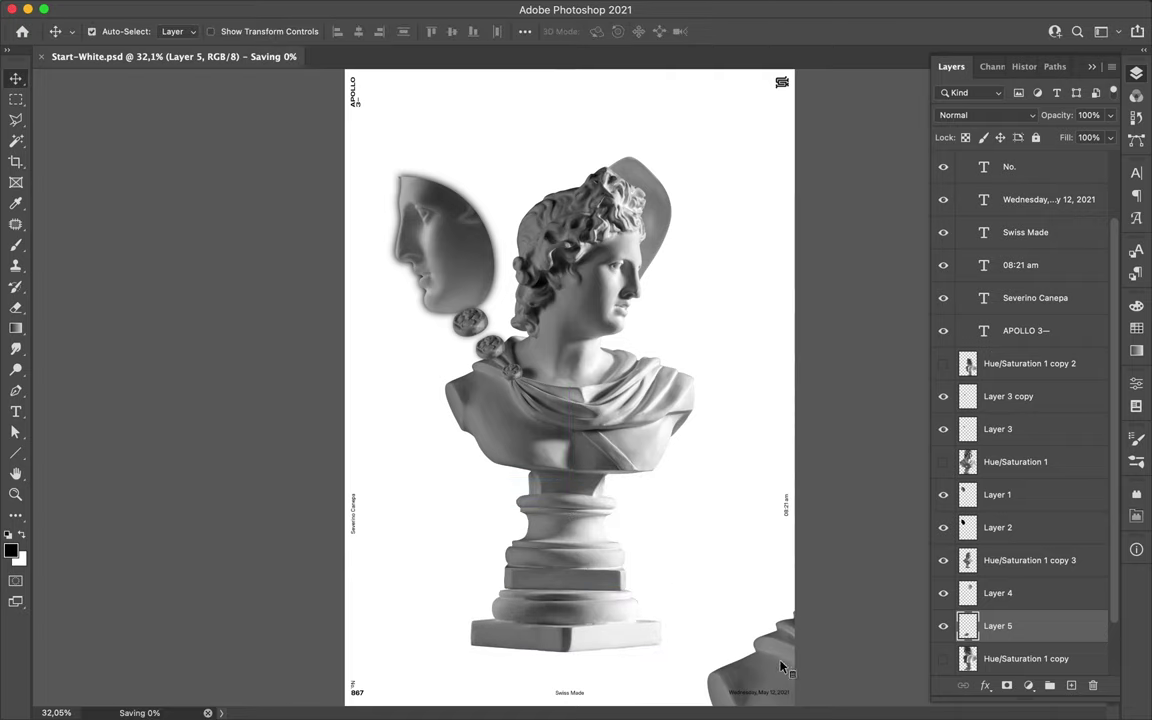
click(995, 595)
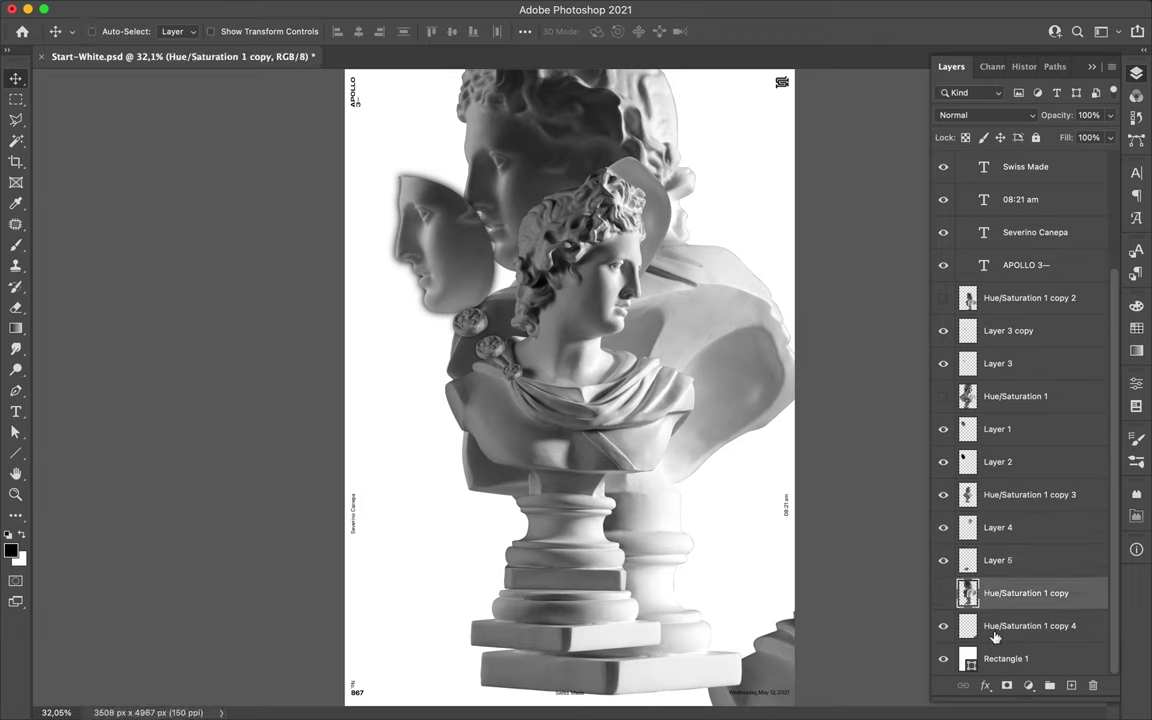
Move the large back bust up-left and copy a circle around its eye to Layer 6.
mouse_move(784, 661)
mouse_down()
mouse_move(457, 404)
mouse_move(714, 355)
mouse_up()
click(16, 99)
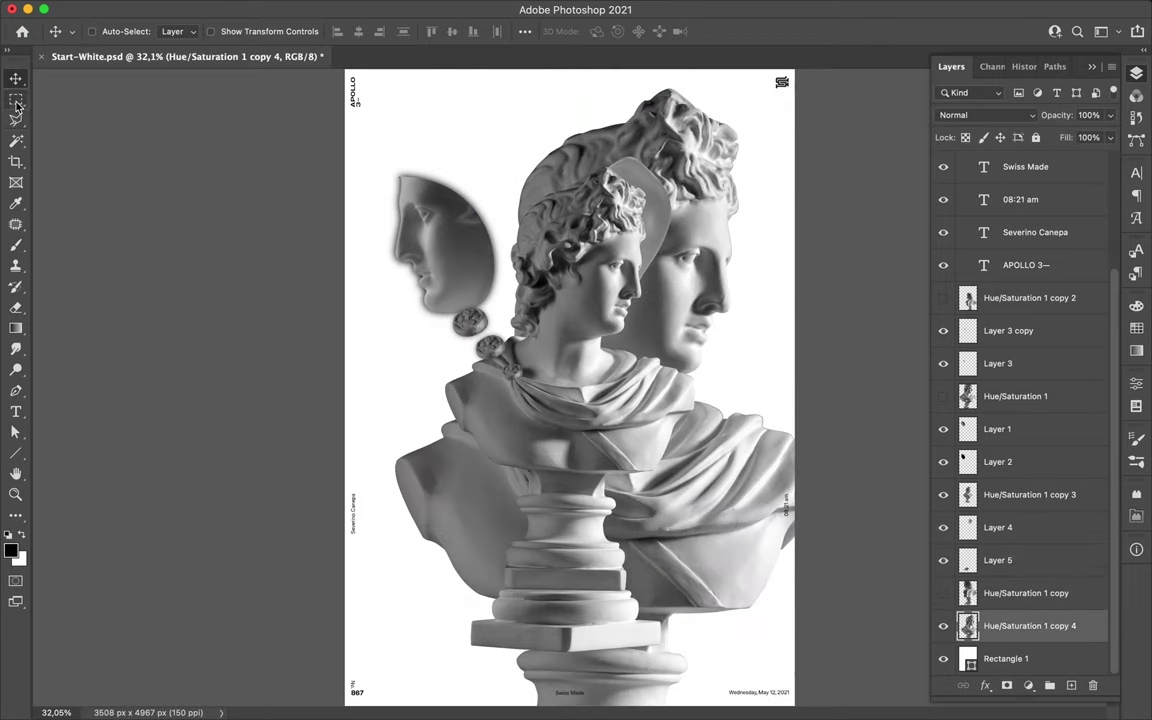
click(74, 113)
drag(658, 229, 718, 295)
key(ctrl+j)
Place the eye circle atop the front bust's head, layered above the brooch copy.
key(v)
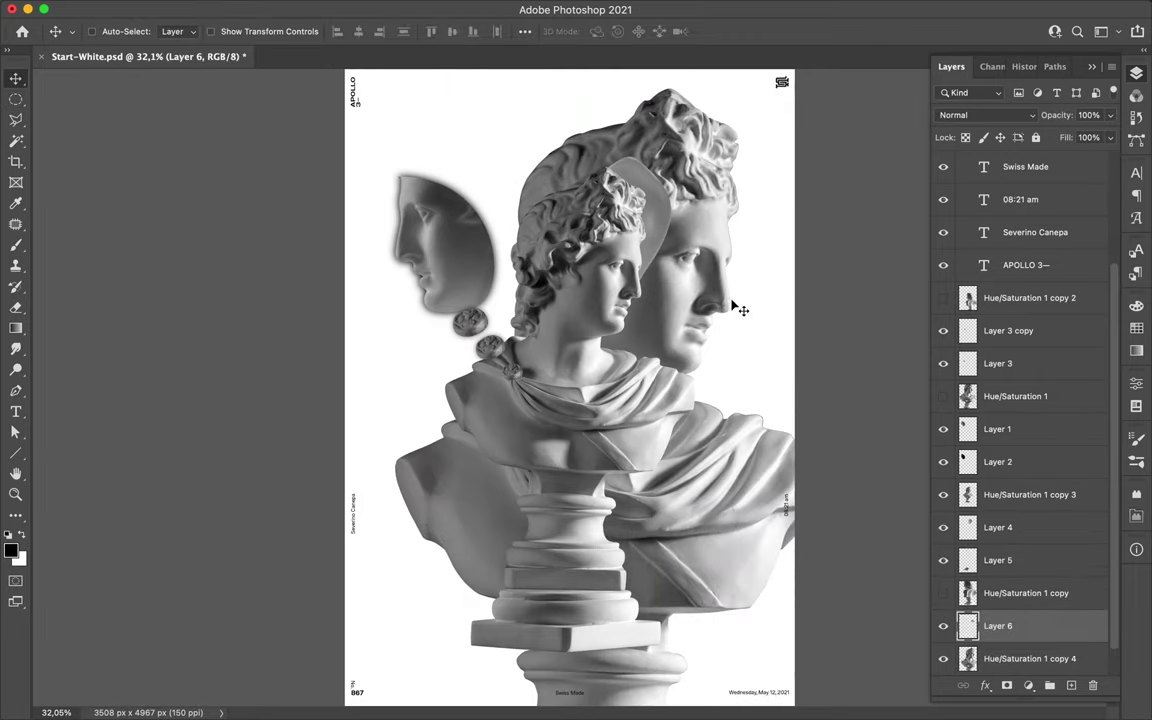
drag(1020, 660, 1010, 315)
drag(714, 287, 605, 177)
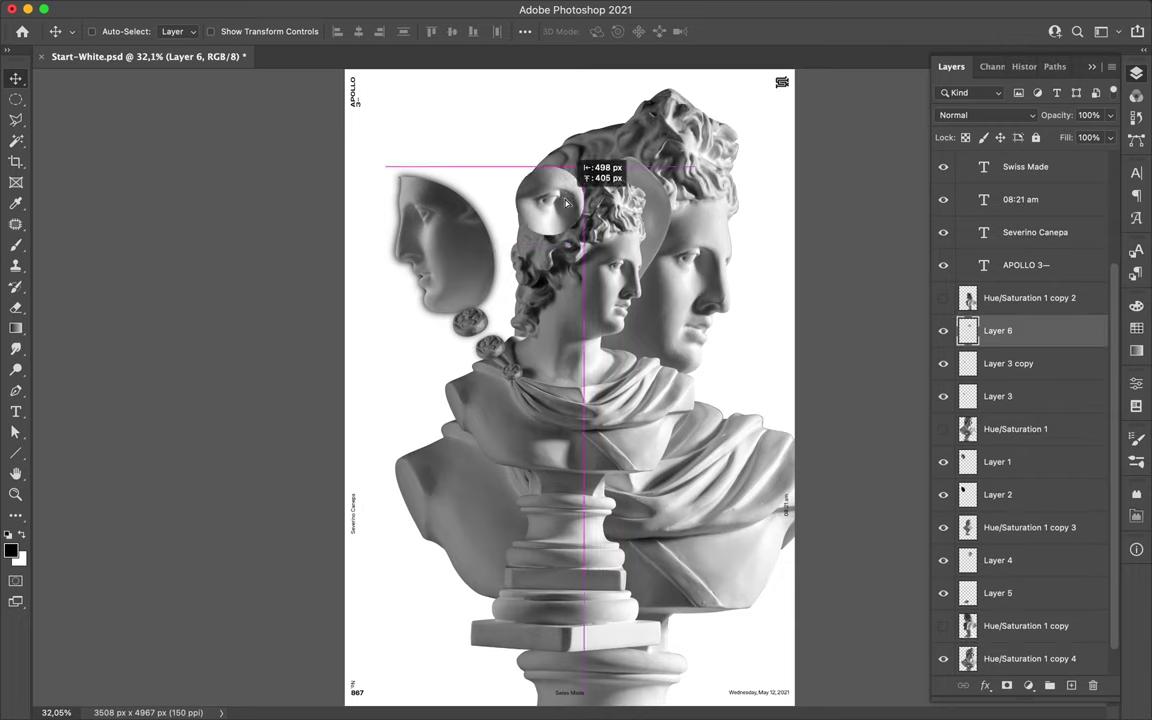
drag(1009, 377, 1009, 380)
key(b)
key(m)
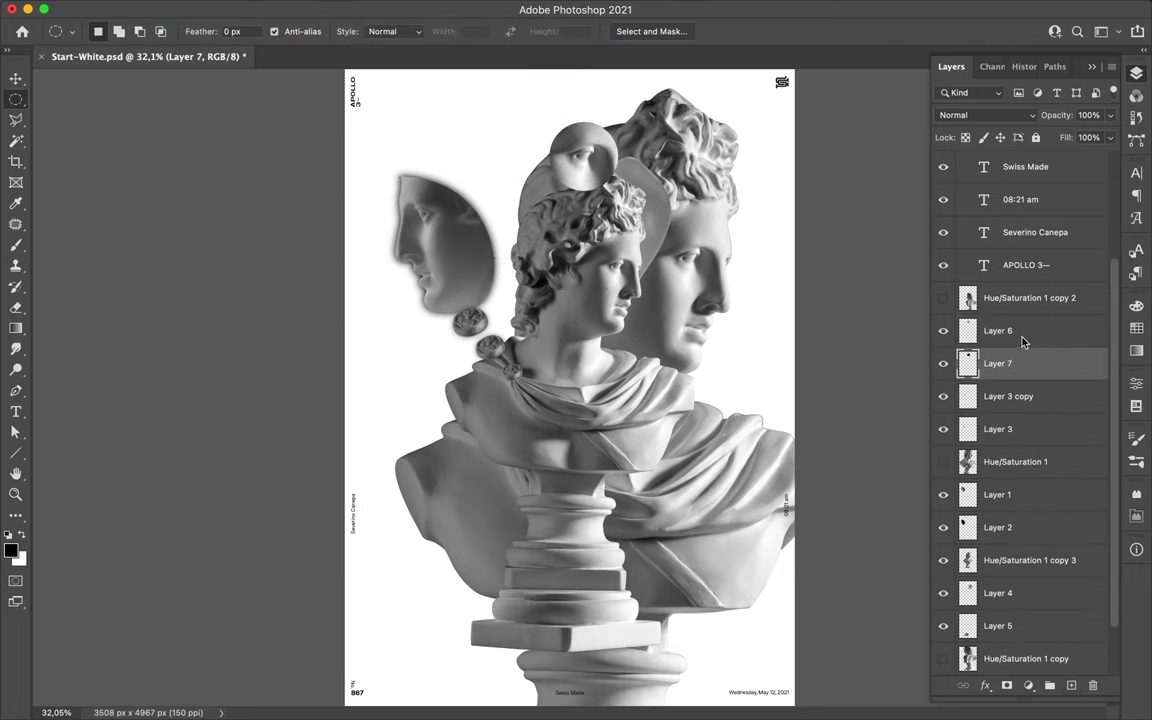
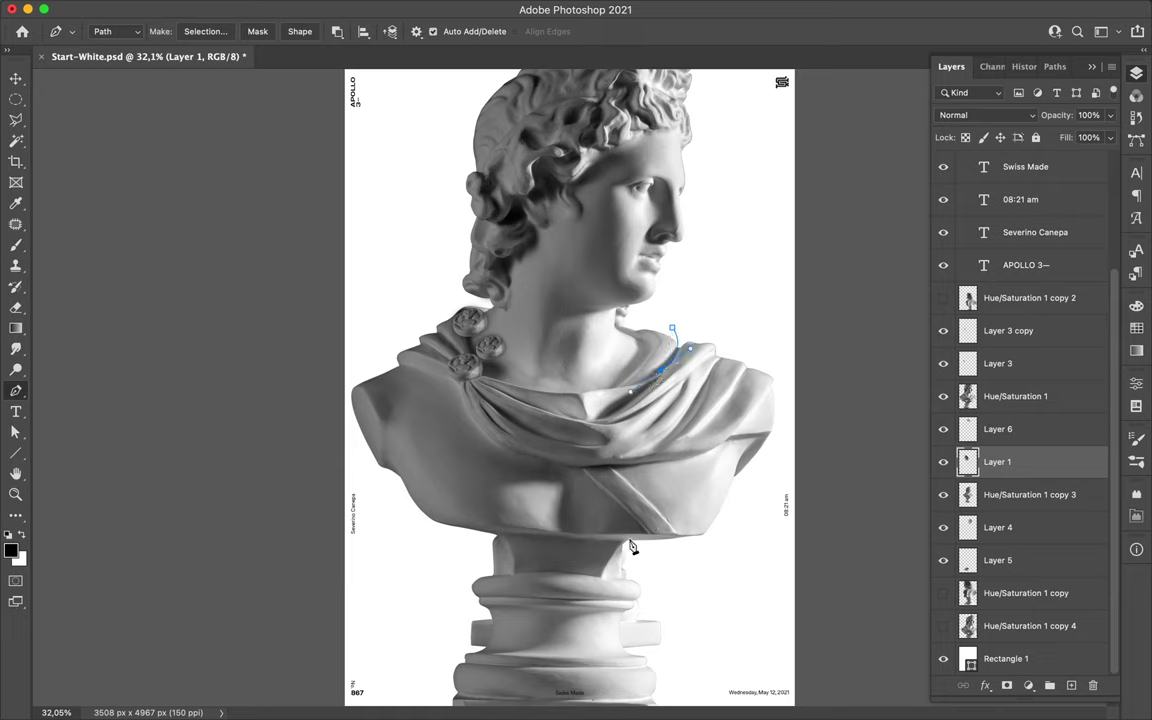
Copy the traced right shoulder from the bust onto its own layer and shift it left and down.
click(219, 35)
click(985, 398)
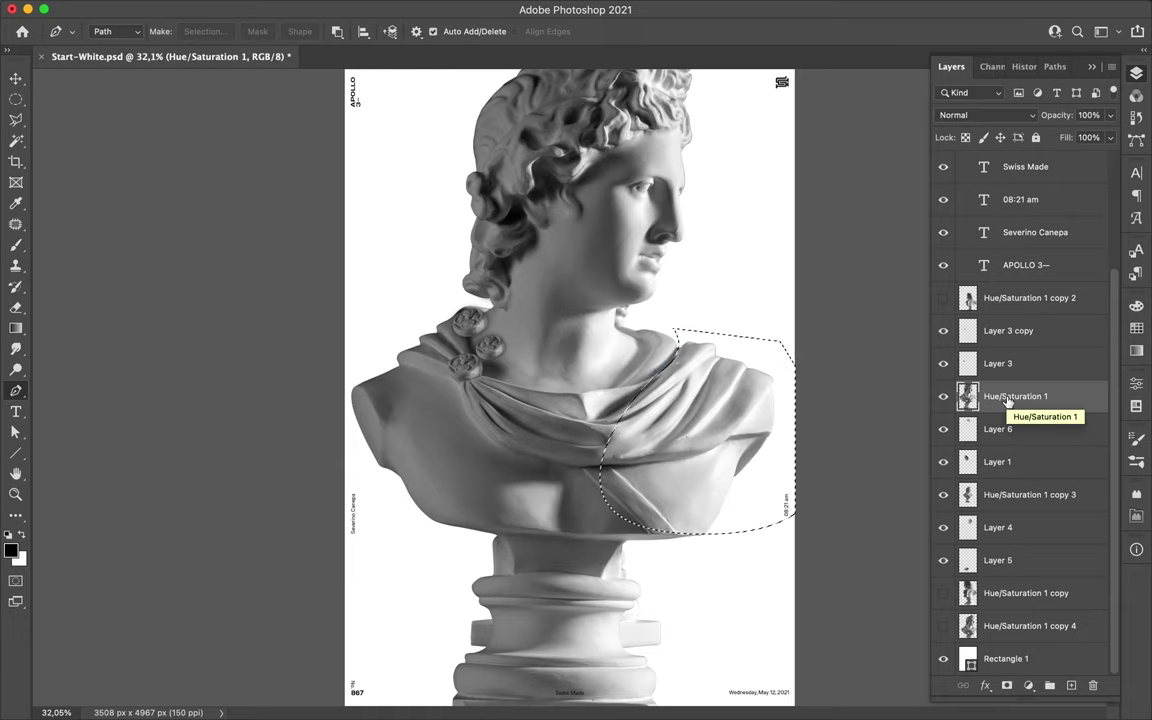
key(ctrl+j)
key(v)
drag(716, 444, 660, 457)
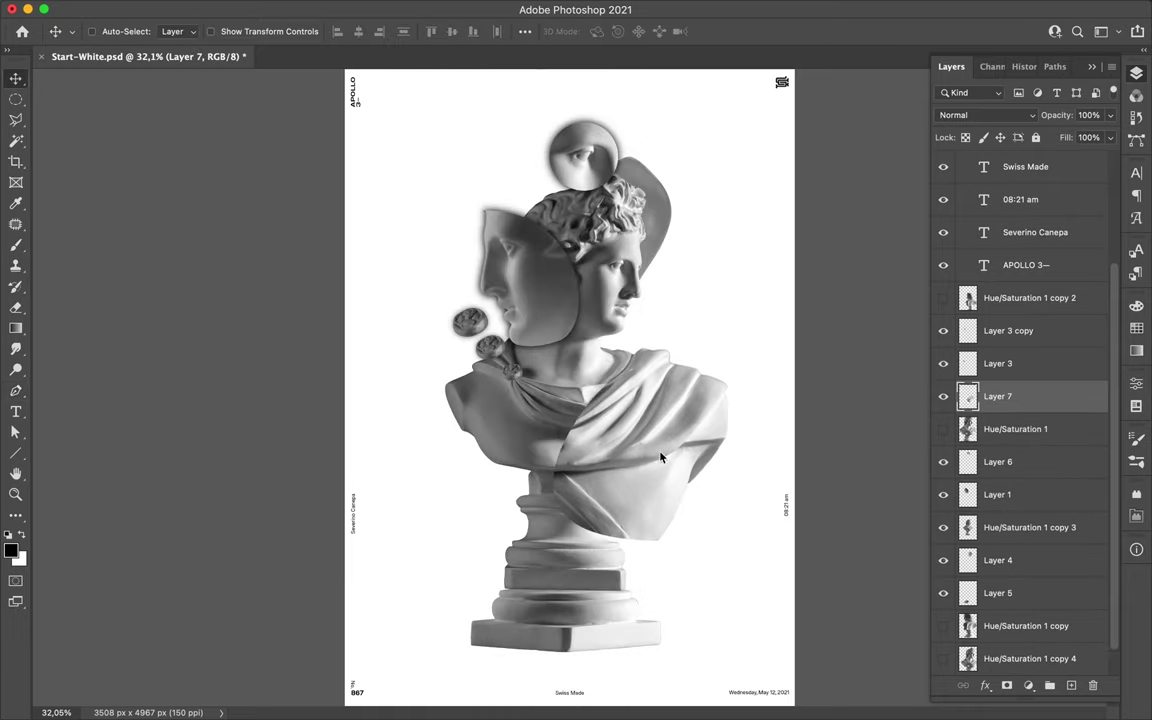
Add a black-filled shadow layer in the shoulder piece's shape beneath it.
ctrl+click(967, 396)
key(ctrl+shift+alt+n)
key(b)
drag(620, 300, 640, 470)
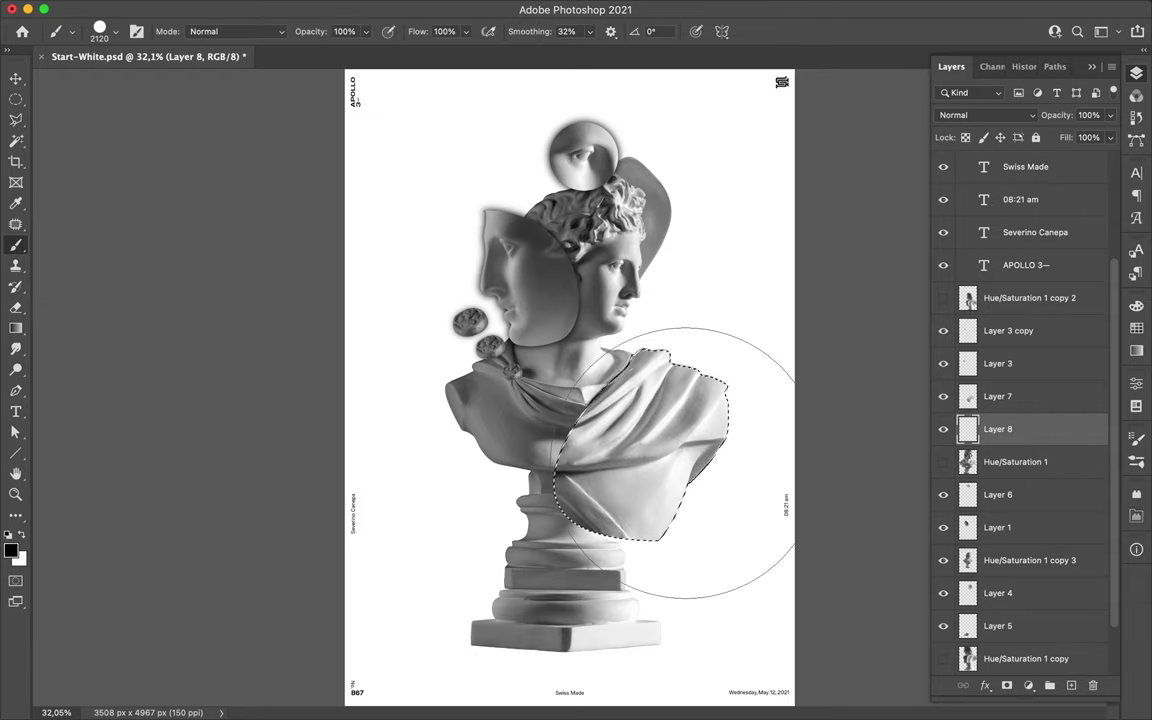
key(m)
key(ctrl+d)
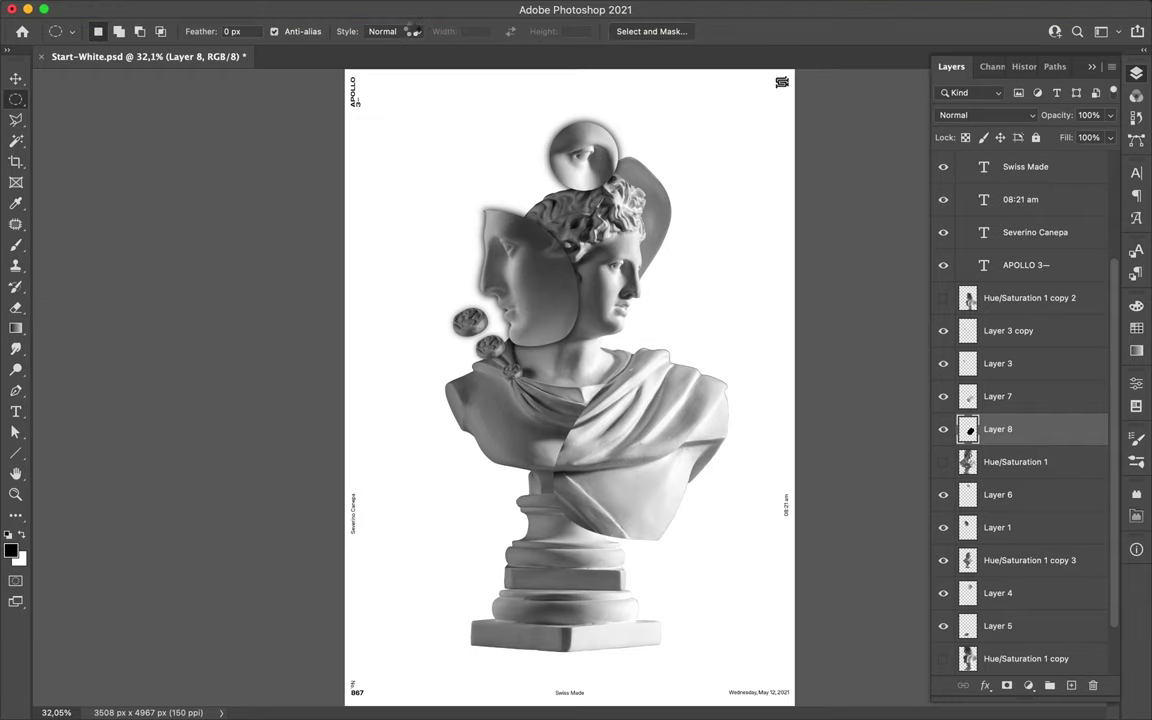
Adjust the Eraser brush's size and hardness settings.
key(e)
right_click(828, 340)
key(Return)
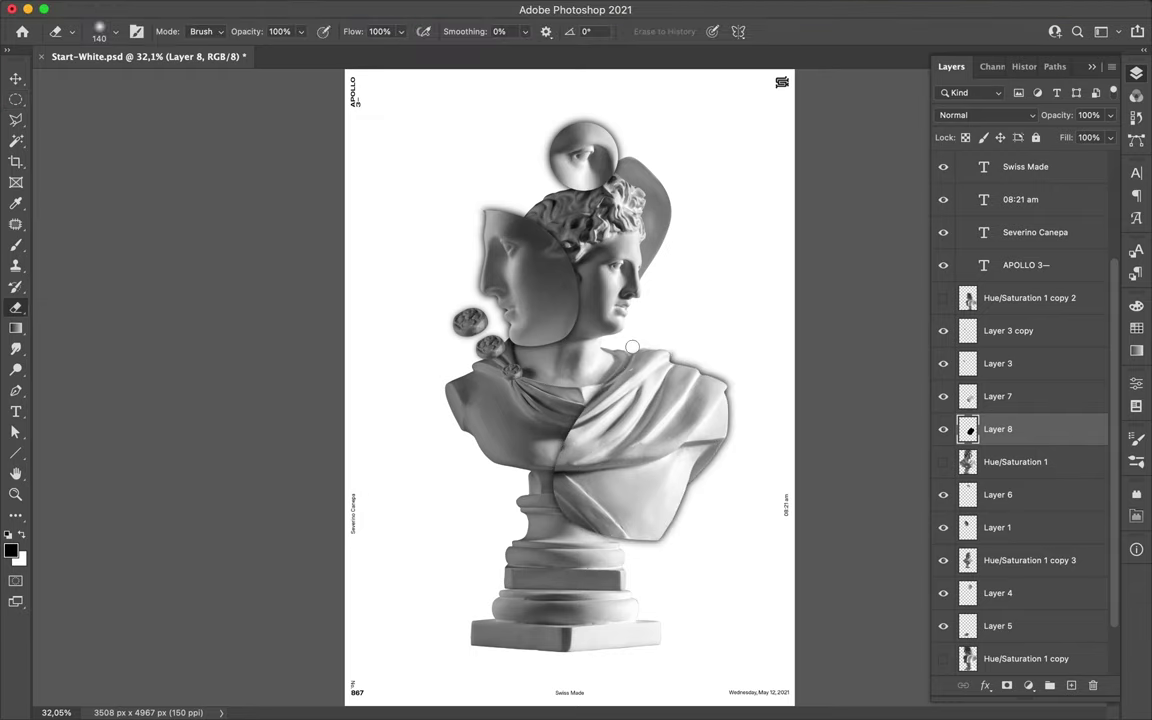
key(v)
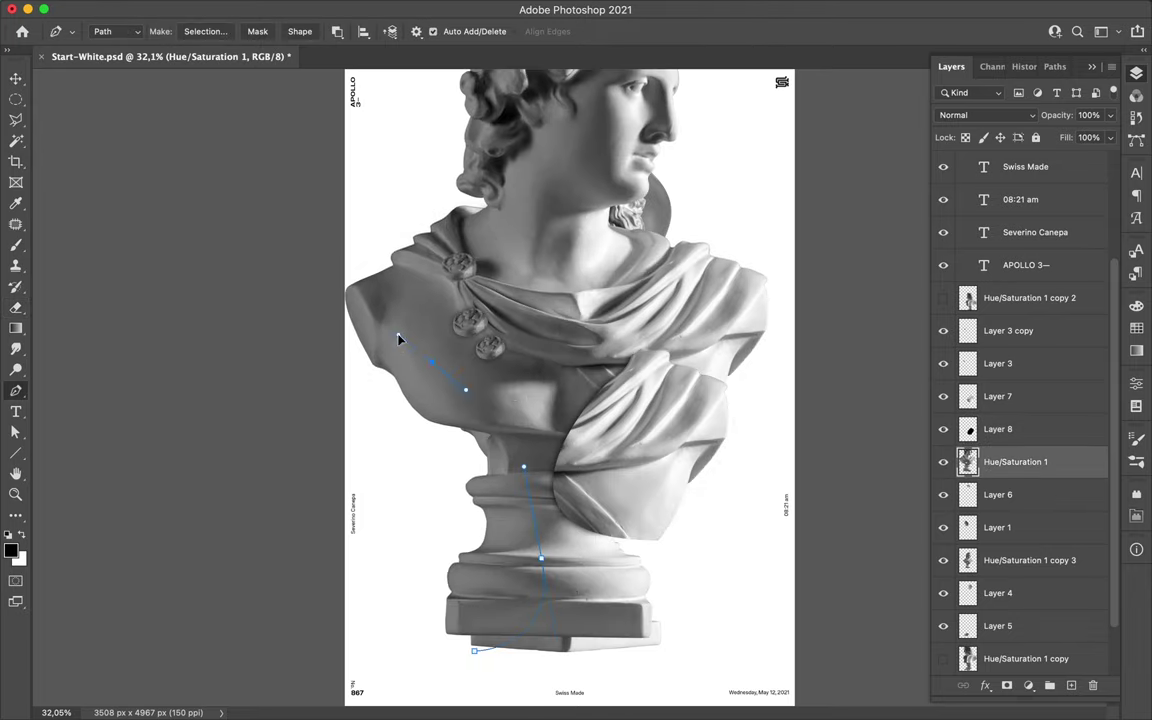
Copy the left shoulder to a new layer, rotate and reposition it, and place Layer 9 below Hue/Saturation 1 copy 3.
click(212, 33)
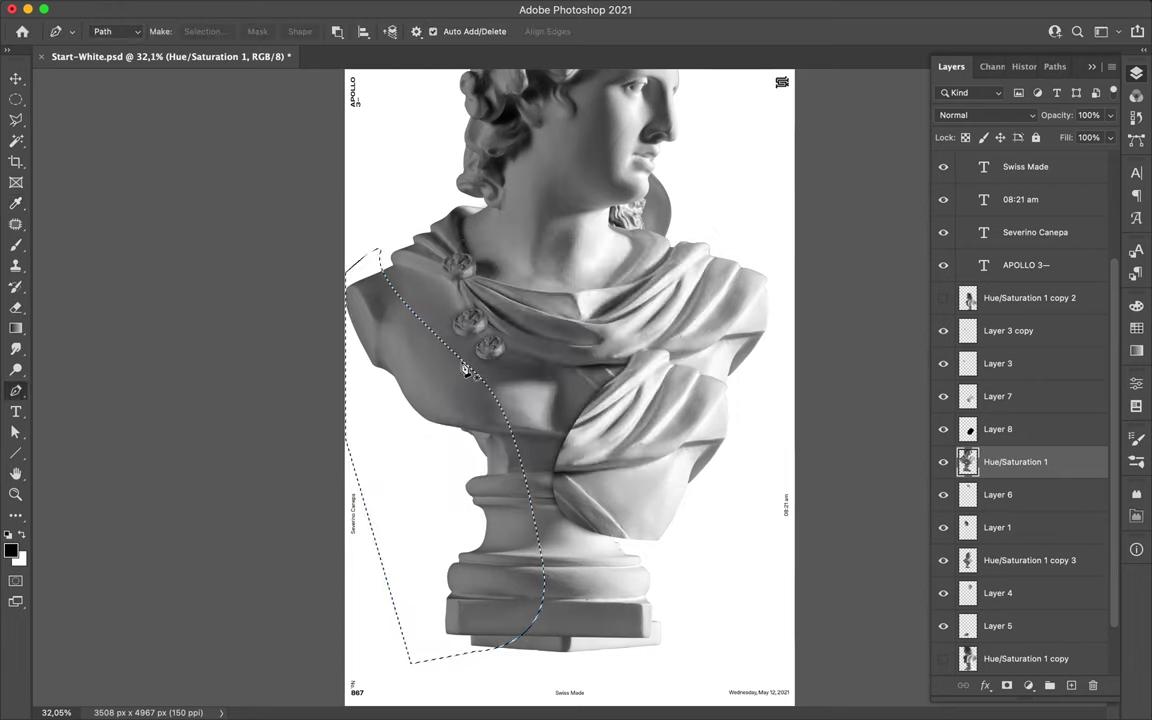
key(ctrl+j)
key(v)
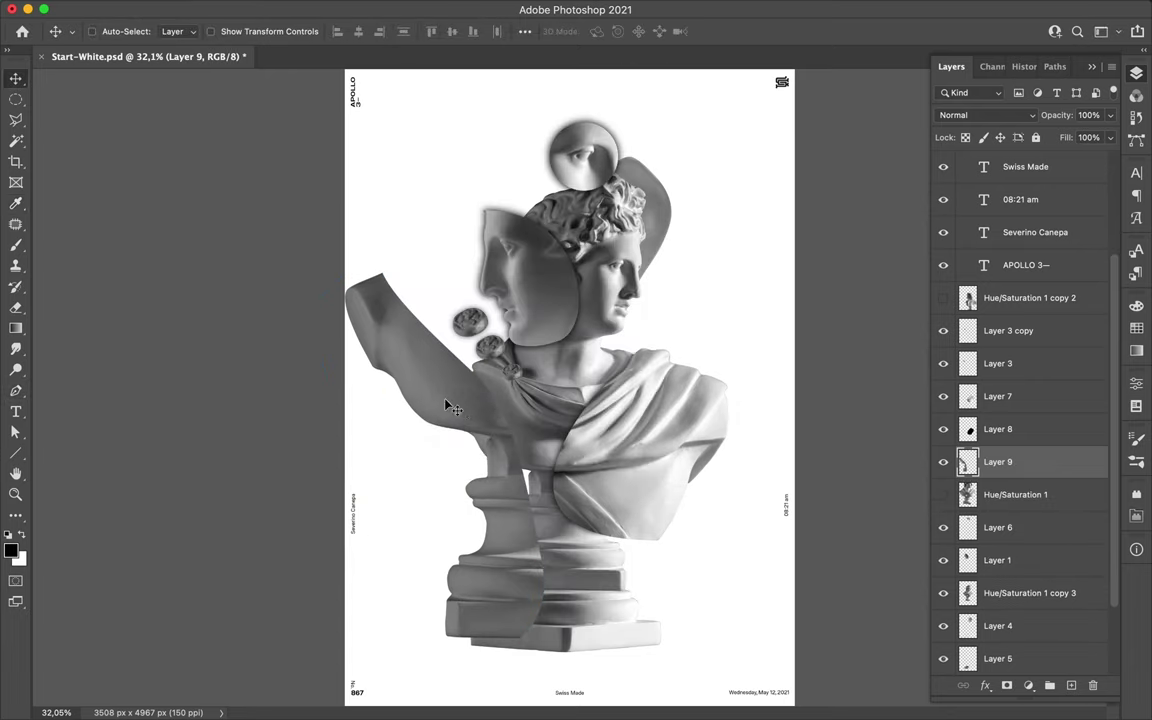
drag(452, 404, 477, 467)
key(ctrl+t)
drag(471, 527, 471, 470)
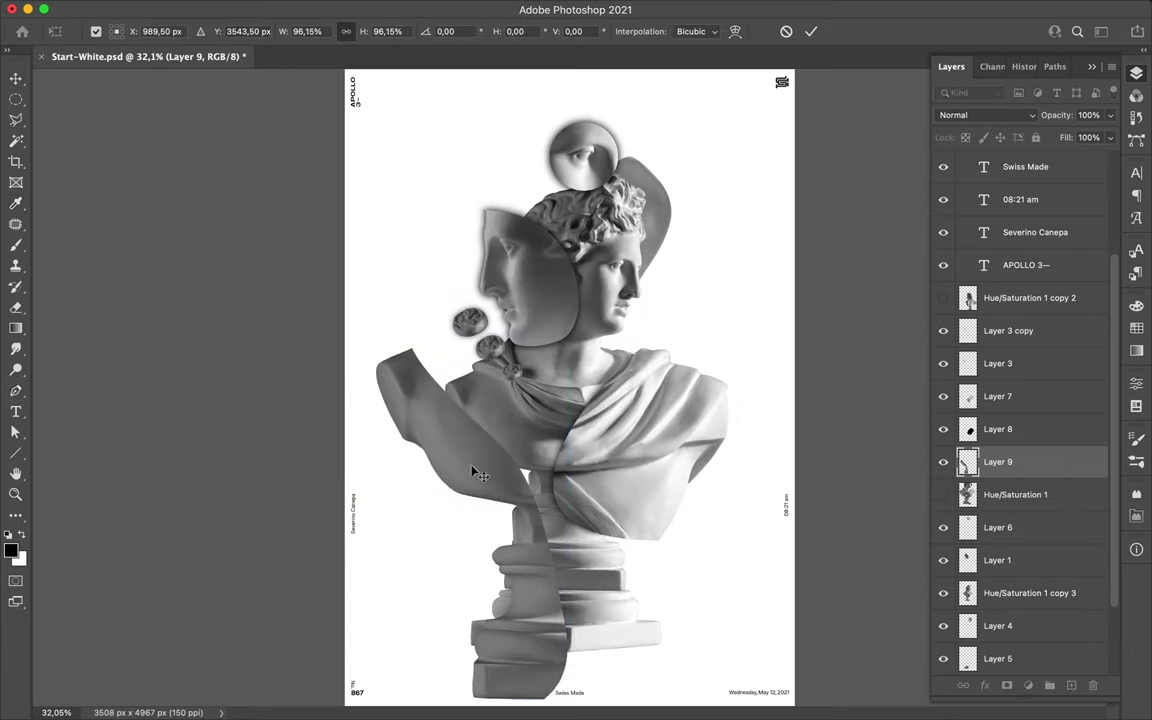
key(Return)
drag(440, 430, 411, 398)
drag(996, 603, 996, 608)
Erase the shoulder piece's upper-left part using a 3560 px hard round eraser.
key(e)
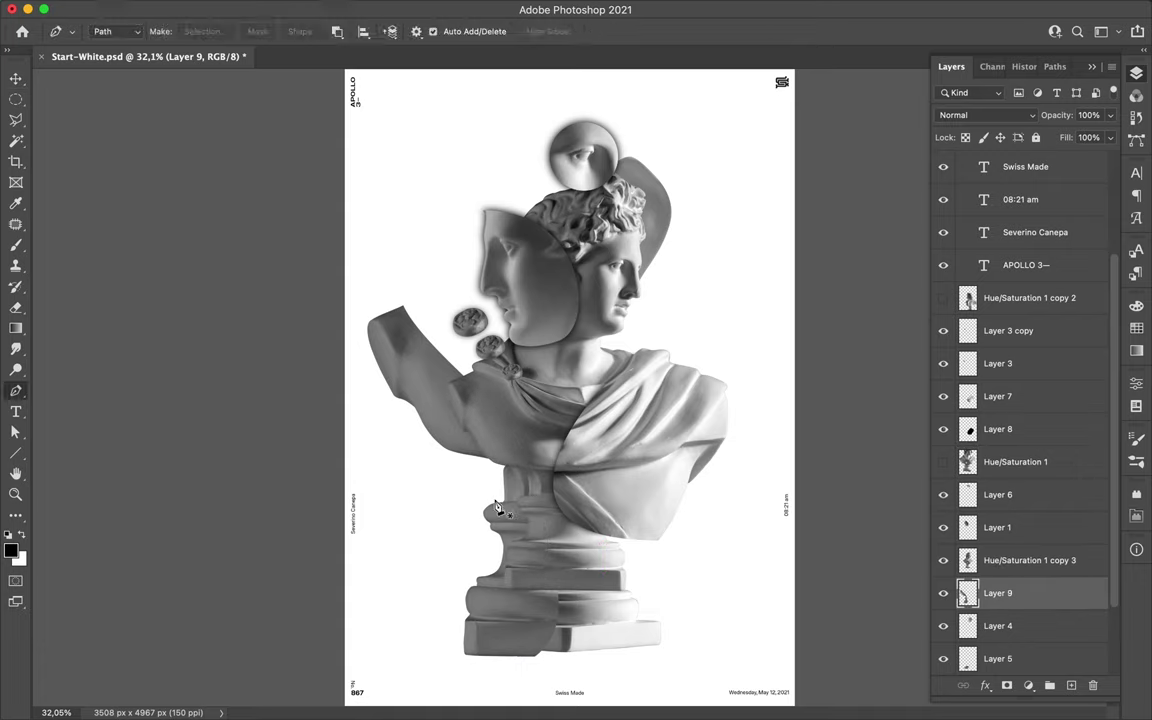
drag(385, 396, 425, 428)
right_click(488, 385)
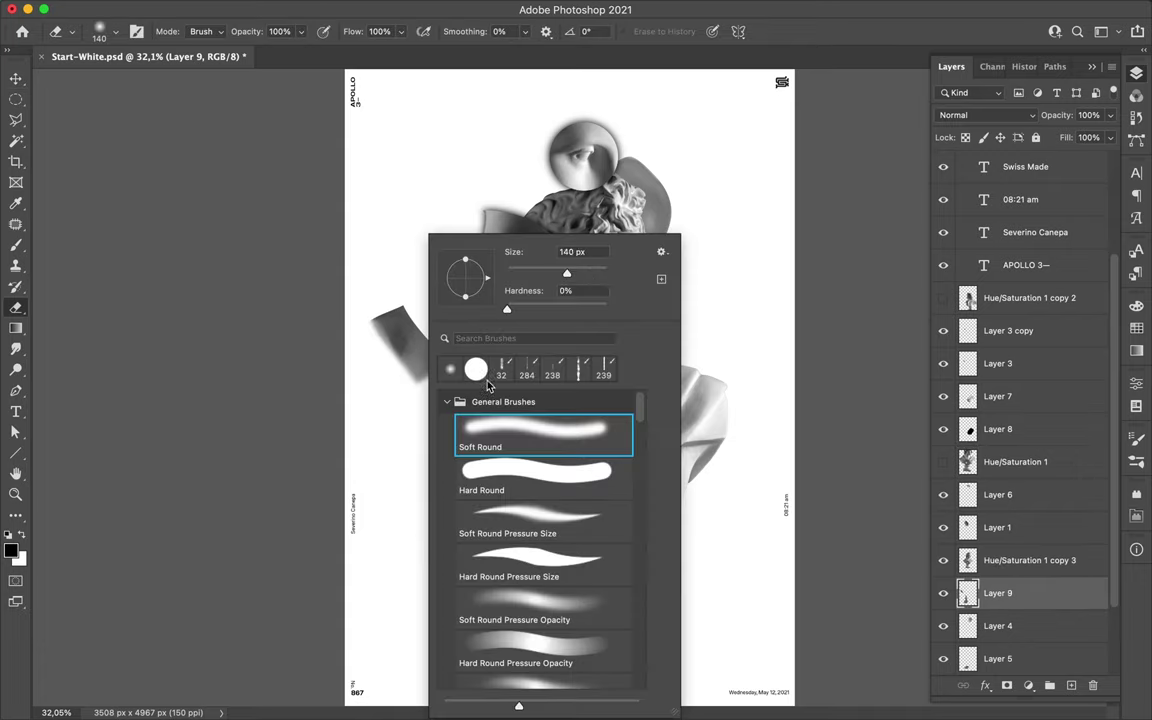
key(Return)
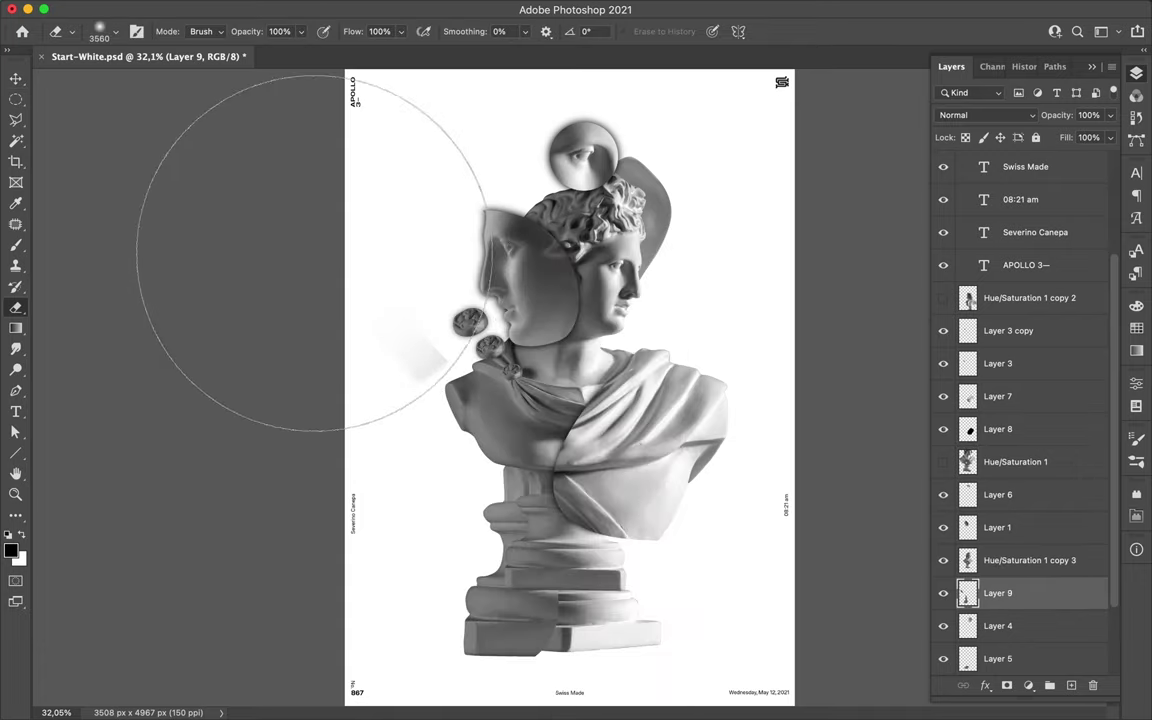
right_click(305, 220)
click(527, 470)
key(Return)
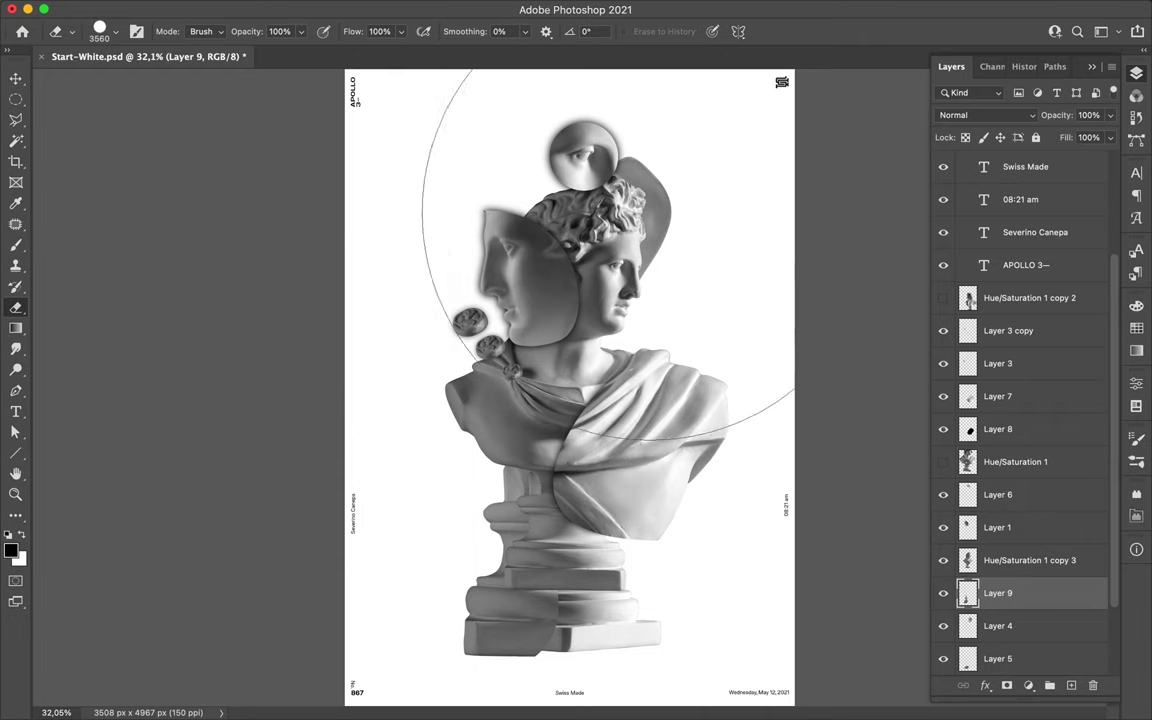
Select the Hue/Saturation 1 copy 3 layer, then Layer 1.
key(v)
click(967, 560)
ctrl+click(521, 276)
ctrl+click(503, 310)
Draw a diagonal line across the bust with an orange-red stroke.
key(u)
drag(548, 397, 736, 281)
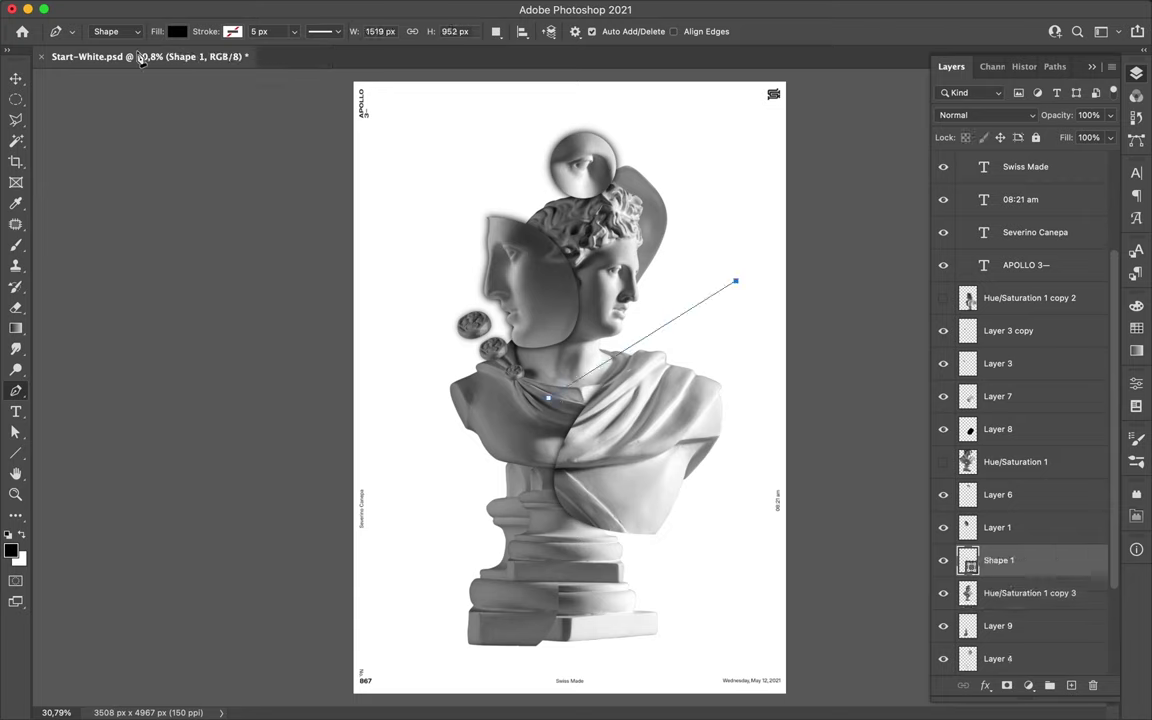
key(a)
click(237, 33)
click(294, 31)
click(393, 57)
click(730, 404)
key(Return)
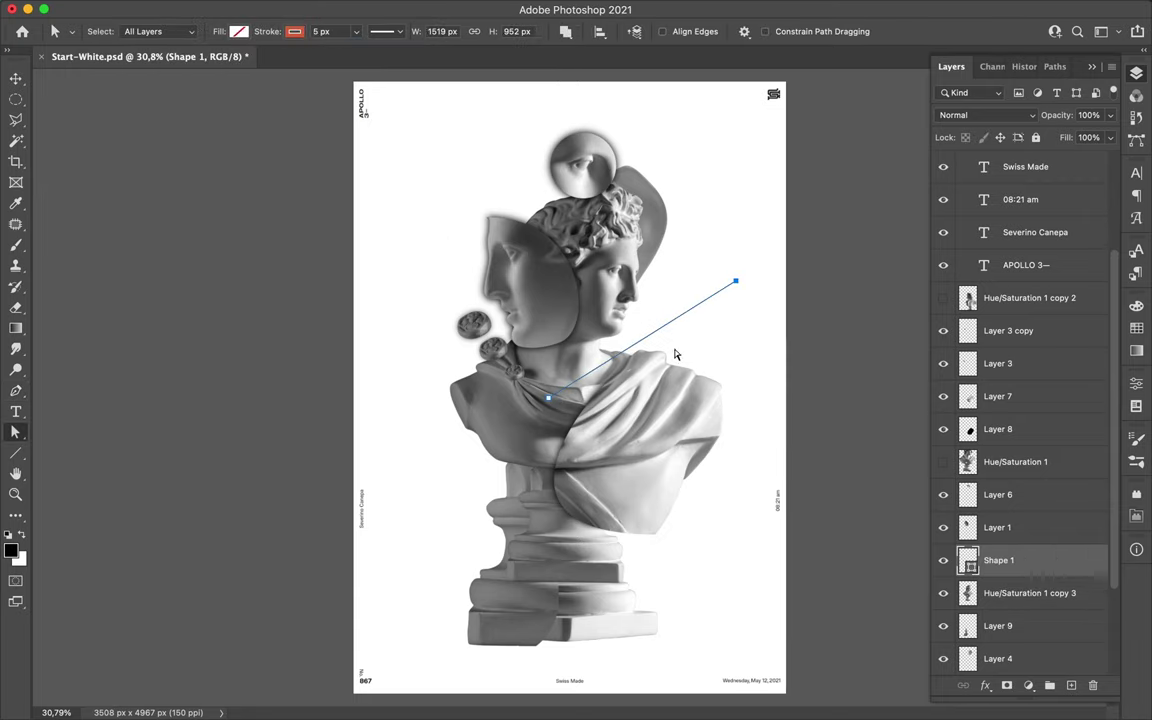
Duplicate the red line, give the copy a blue stroke, and extend its lower end left.
key(v)
ctrl+click(648, 342)
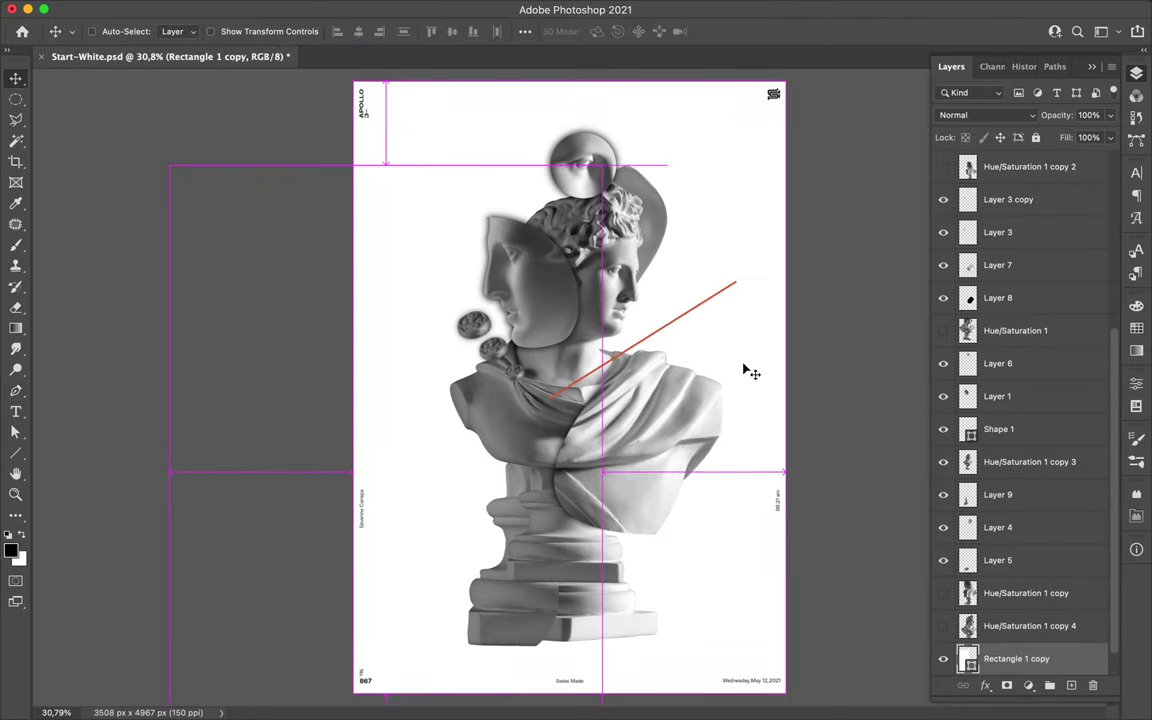
ctrl+click(666, 327)
drag(588, 370, 584, 374)
key(a)
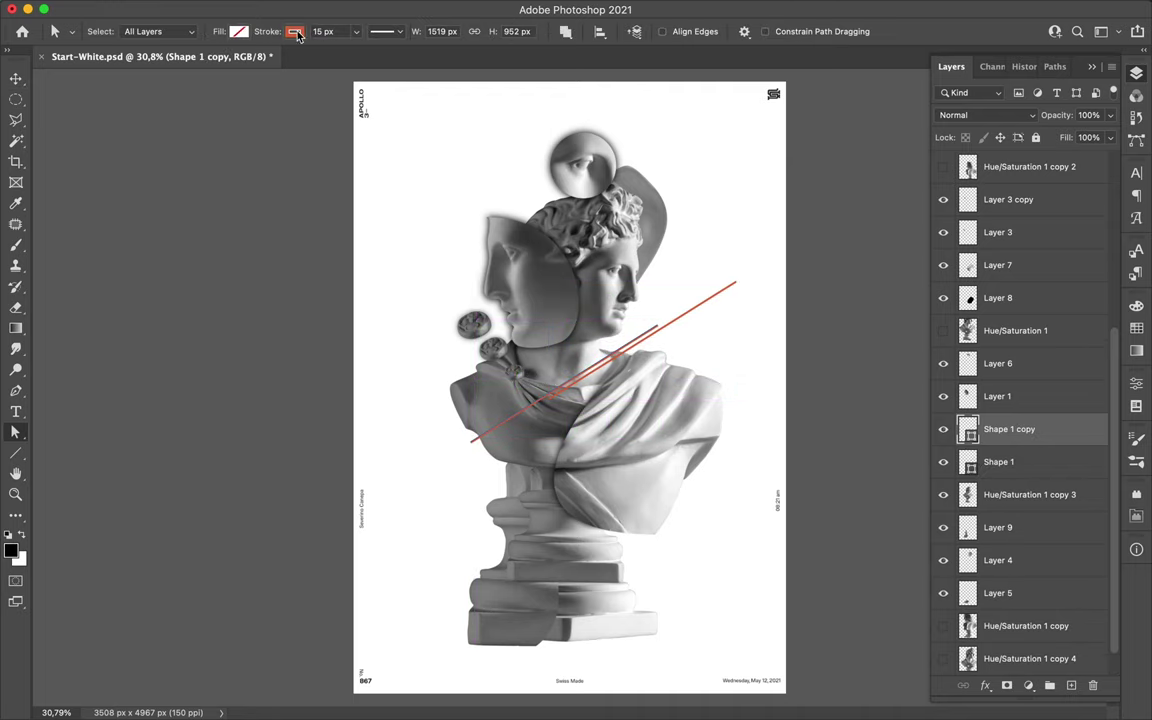
click(294, 31)
click(393, 63)
click(506, 442)
click(730, 404)
drag(470, 441, 421, 474)
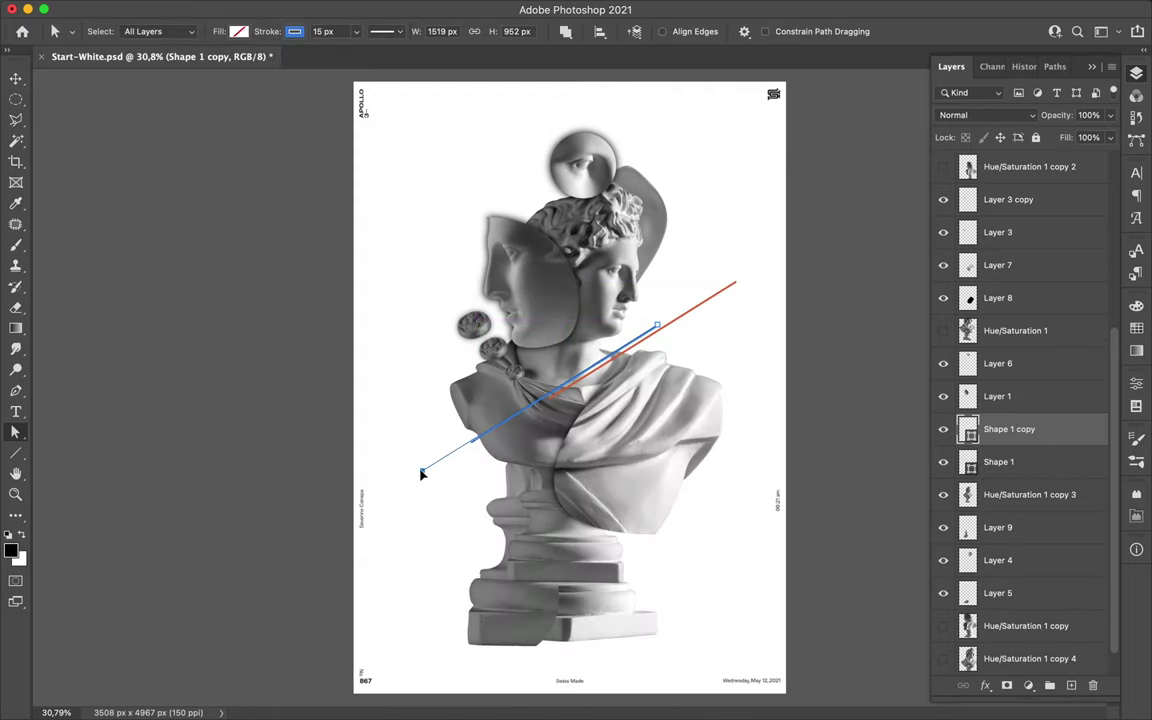
Draw a small red-filled circle on the bust's neck above the background rectangle.
click(560, 463)
key(v)
key(u)
mouse_move(624, 522)
mouse_down()
mouse_move(663, 561)
mouse_move(508, 505)
mouse_move(500, 553)
mouse_up()
click(177, 31)
click(132, 63)
key(v)
Turn the copied circle blue and enlarge it.
key(ctrl+t)
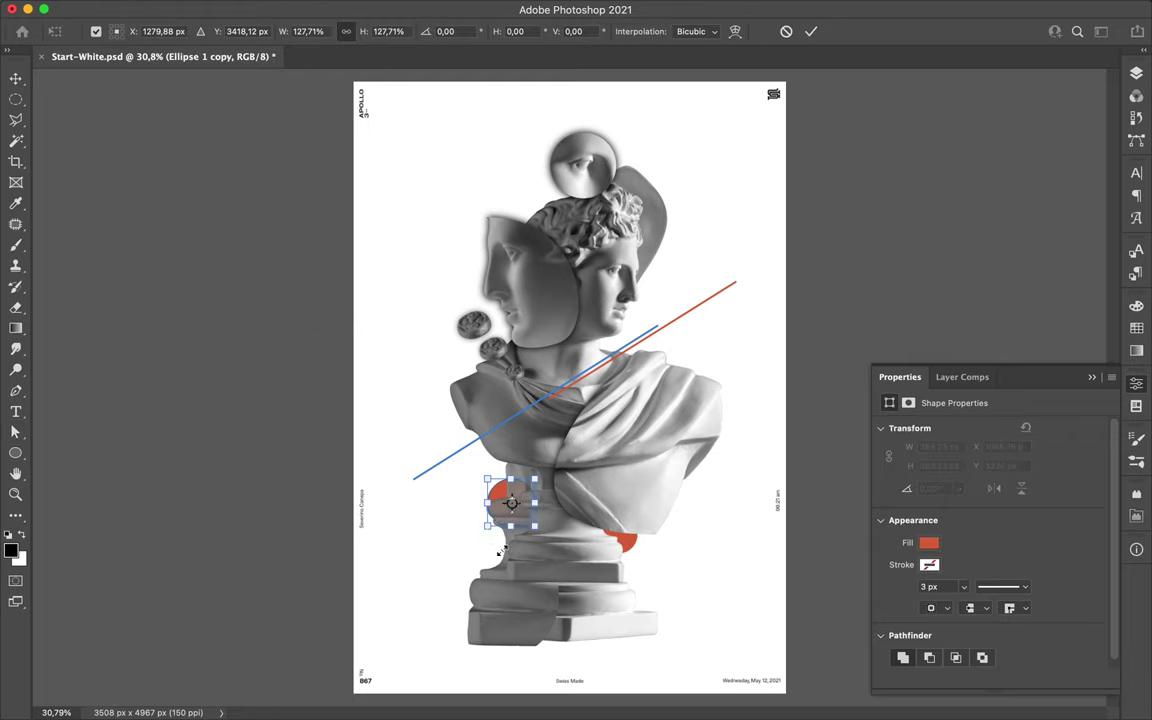
key(Return)
click(177, 31)
click(160, 118)
click(1136, 73)
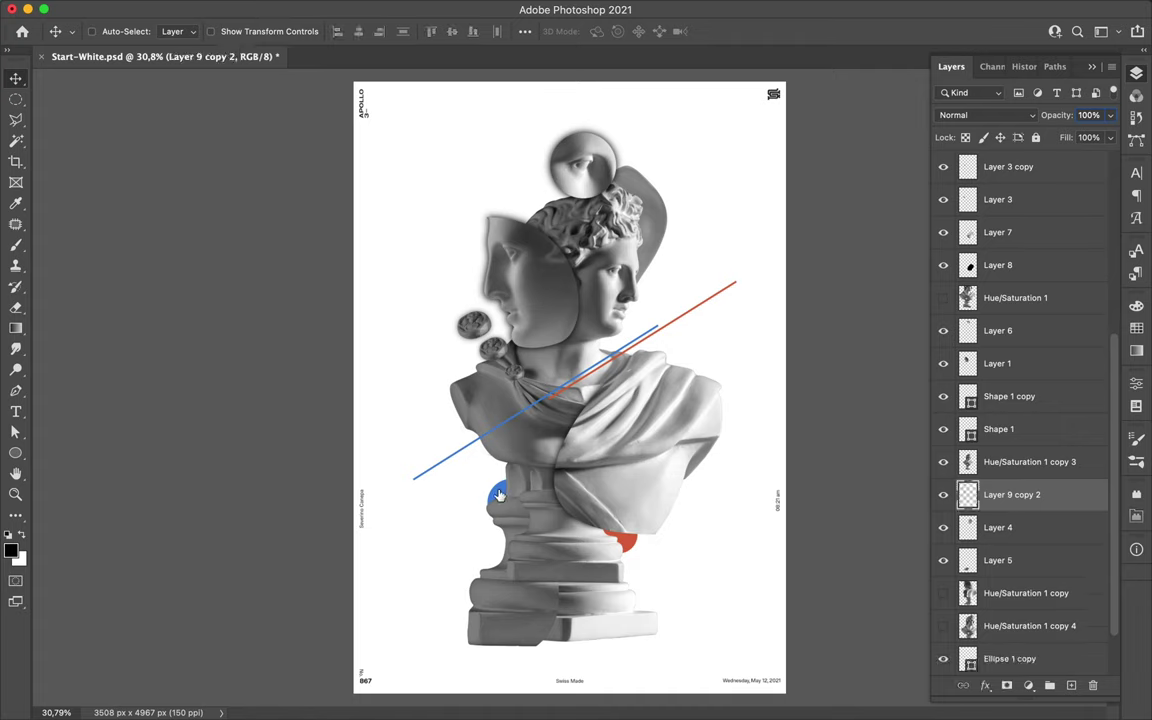
ctrl+click(497, 495)
key(ctrl+t)
key(Return)
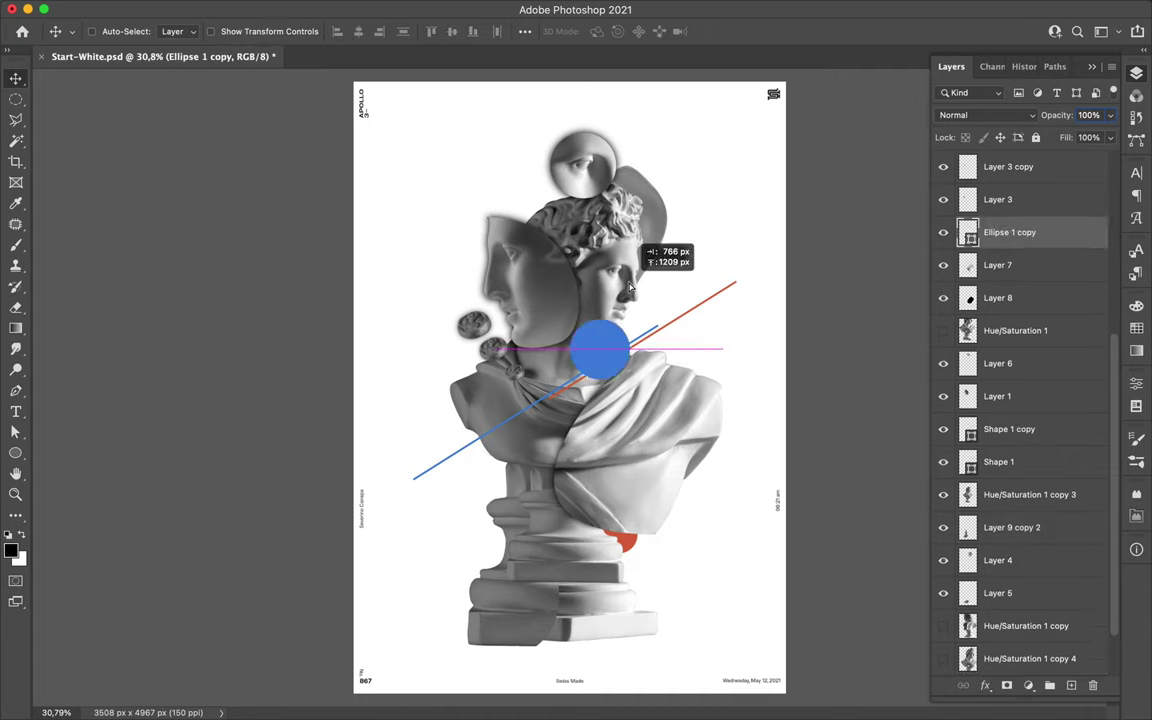
Place an enlarged copy of the blue circle over the head.
drag(1000, 196, 1008, 465)
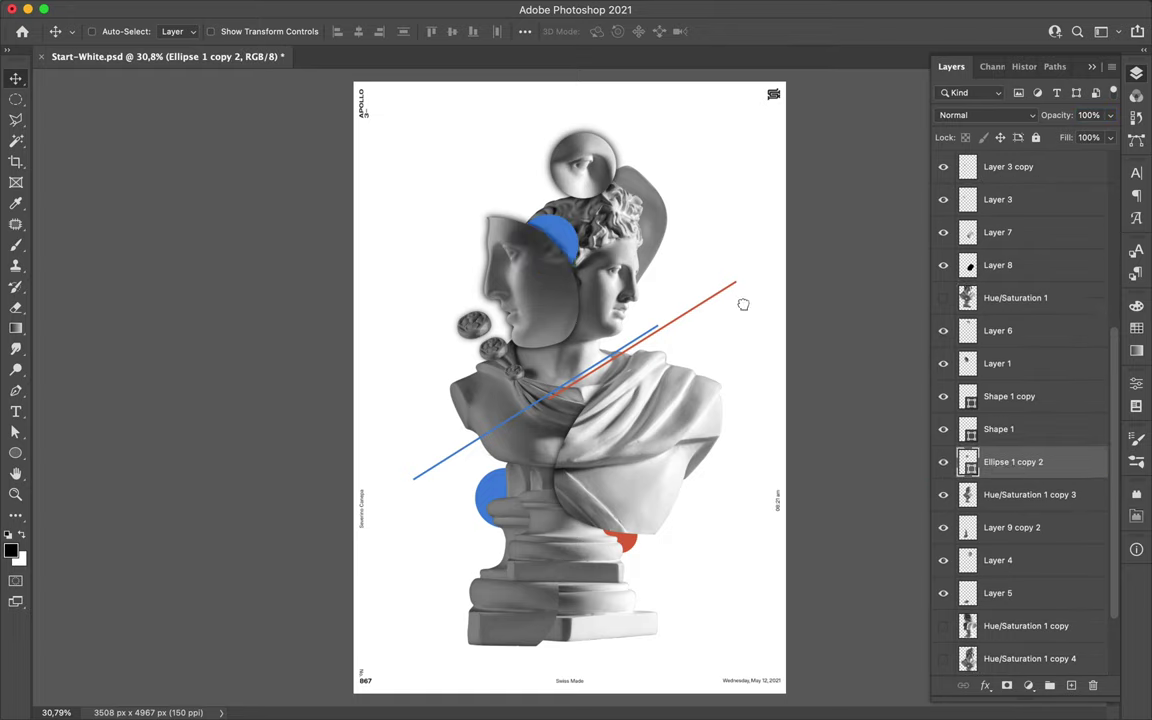
key(ctrl+t)
mouse_move(545, 240)
mouse_down()
mouse_move(565, 245)
mouse_move(537, 168)
mouse_up()
key(Return)
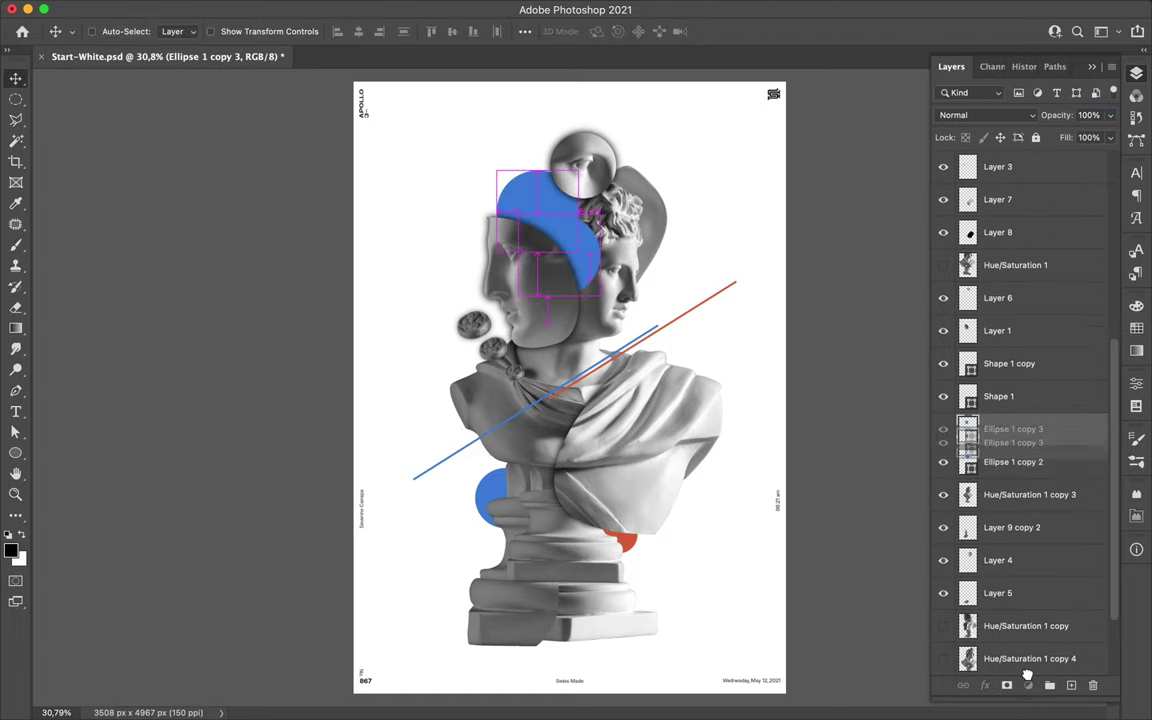
Copy the head circle, make it orange-red, and move it left of the head.
drag(1010, 461, 1010, 626)
key(a)
click(238, 31)
click(152, 117)
key(v)
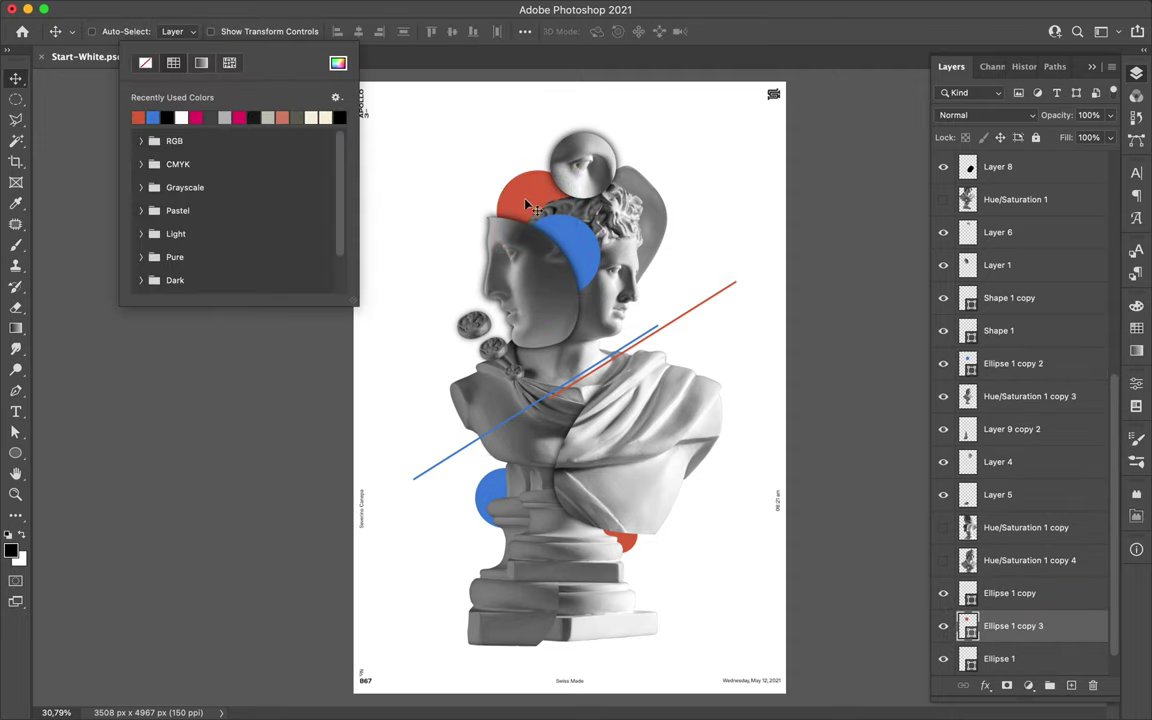
key(ctrl+t)
key(Return)
drag(537, 208, 490, 216)
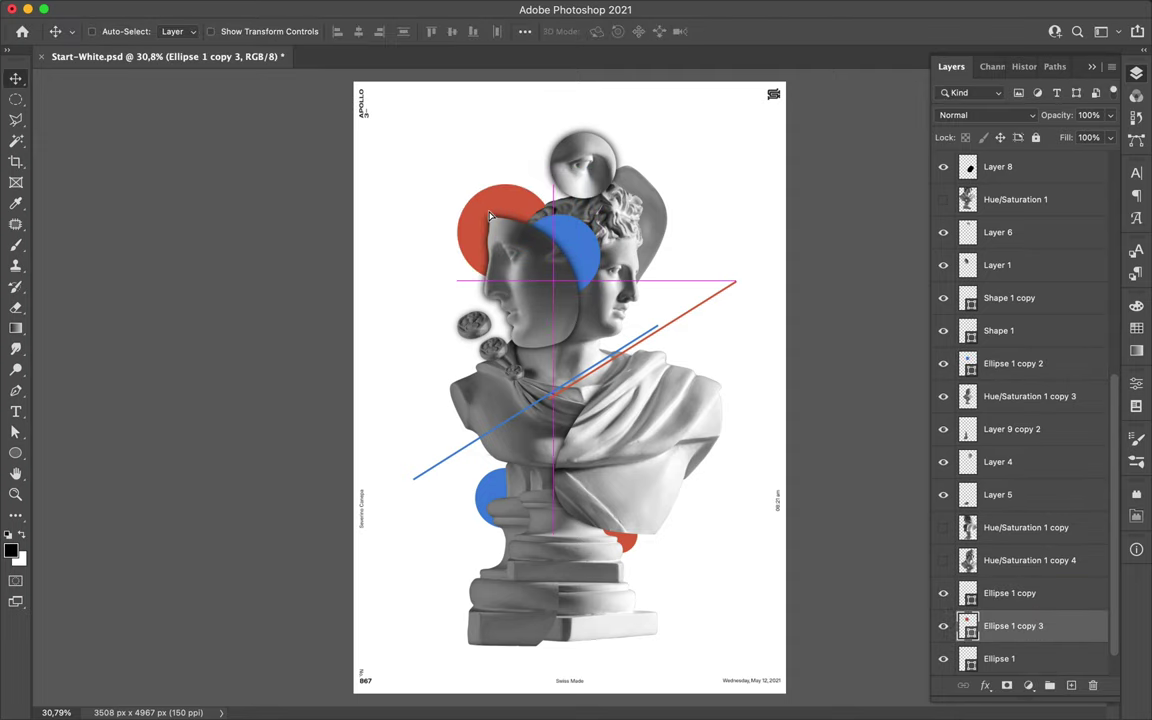
Duplicate both crossing lines, move them down, and rotate them across the base.
ctrl+click(681, 318)
ctrl+shift+click(600, 358)
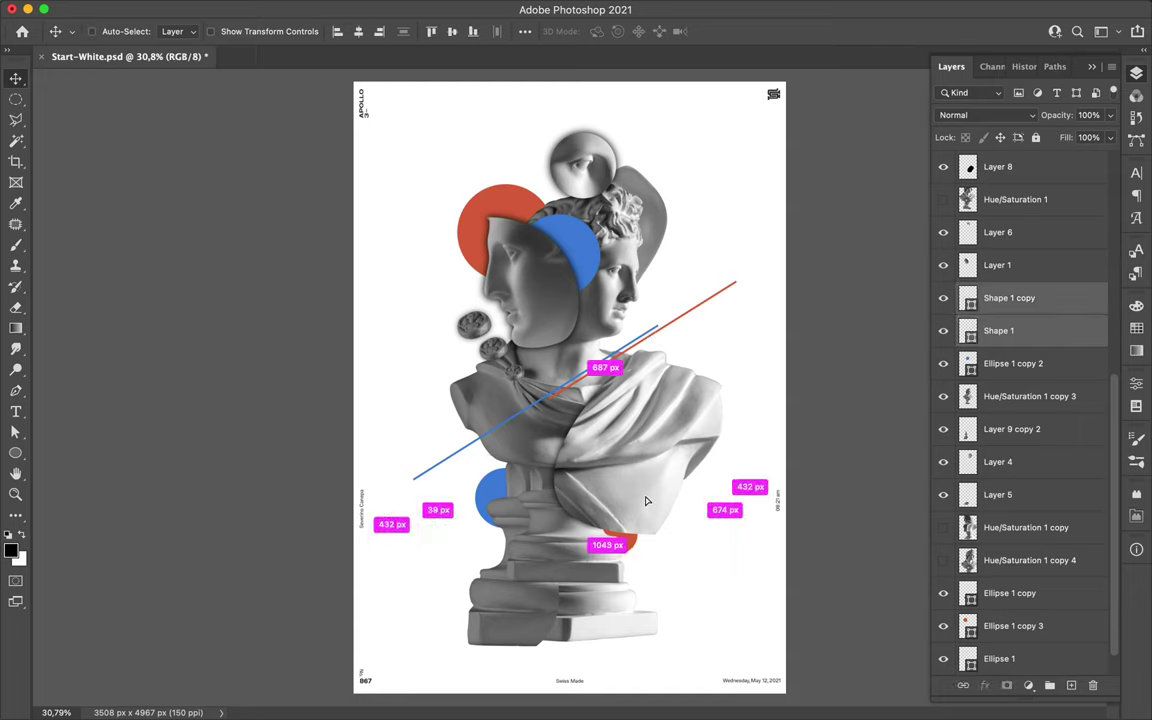
alt+drag(600, 358, 600, 550)
key(ctrl+t)
drag(416, 463, 520, 390)
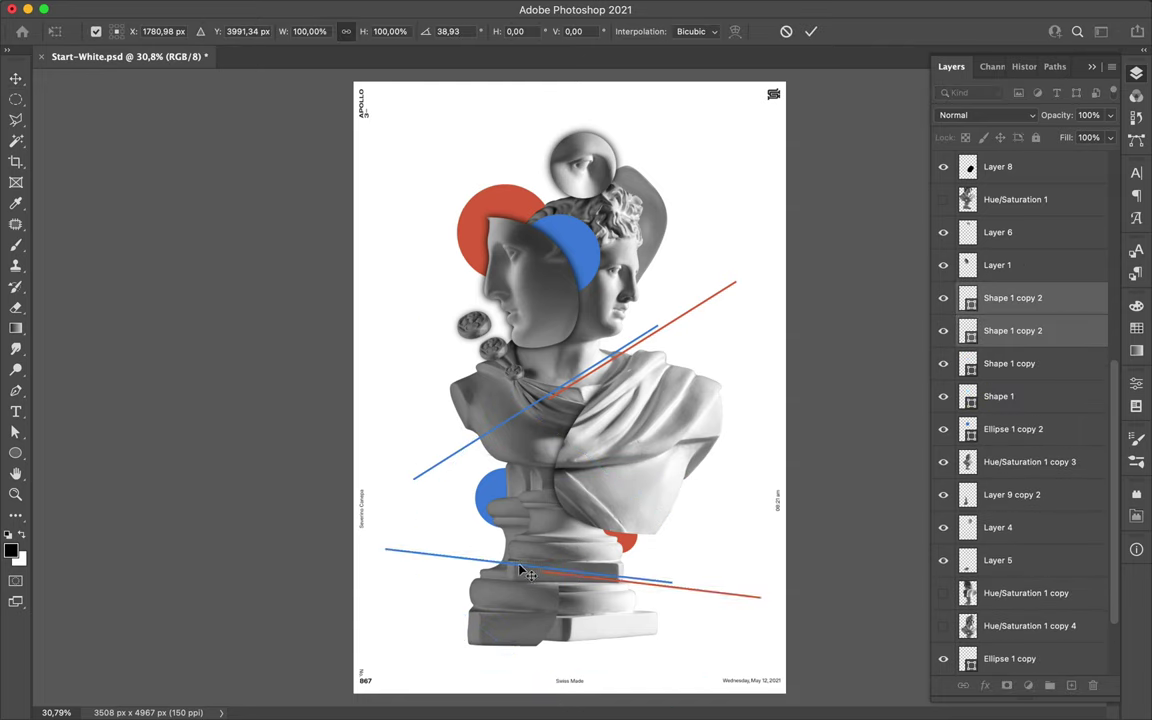
key(Return)
key(i)
scroll(1049, 625, down, 3)
Change the background rectangle's fill to a gradient with a very light grey (f5f5f5) end.
click(1005, 658)
key(a)
click(238, 31)
click(337, 64)
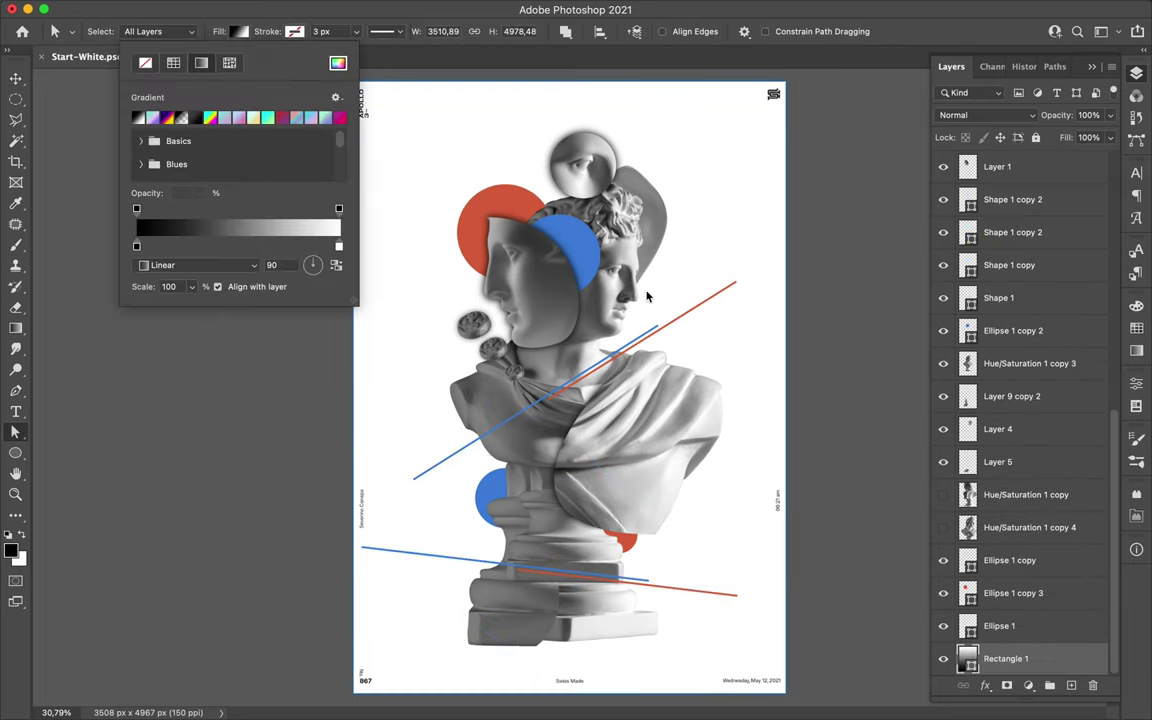
double_click(338, 246)
click(617, 285)
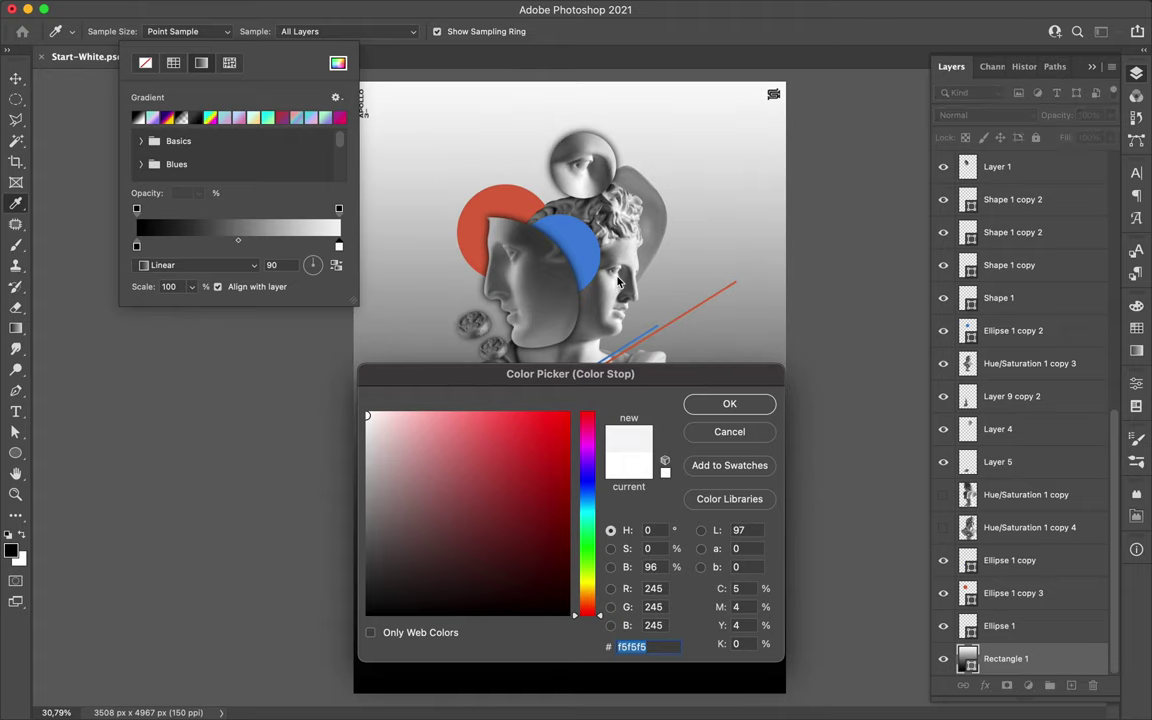
click(729, 403)
Set the gradient's dark end to grey 666666, then lighten it slightly.
double_click(136, 246)
text(666666)
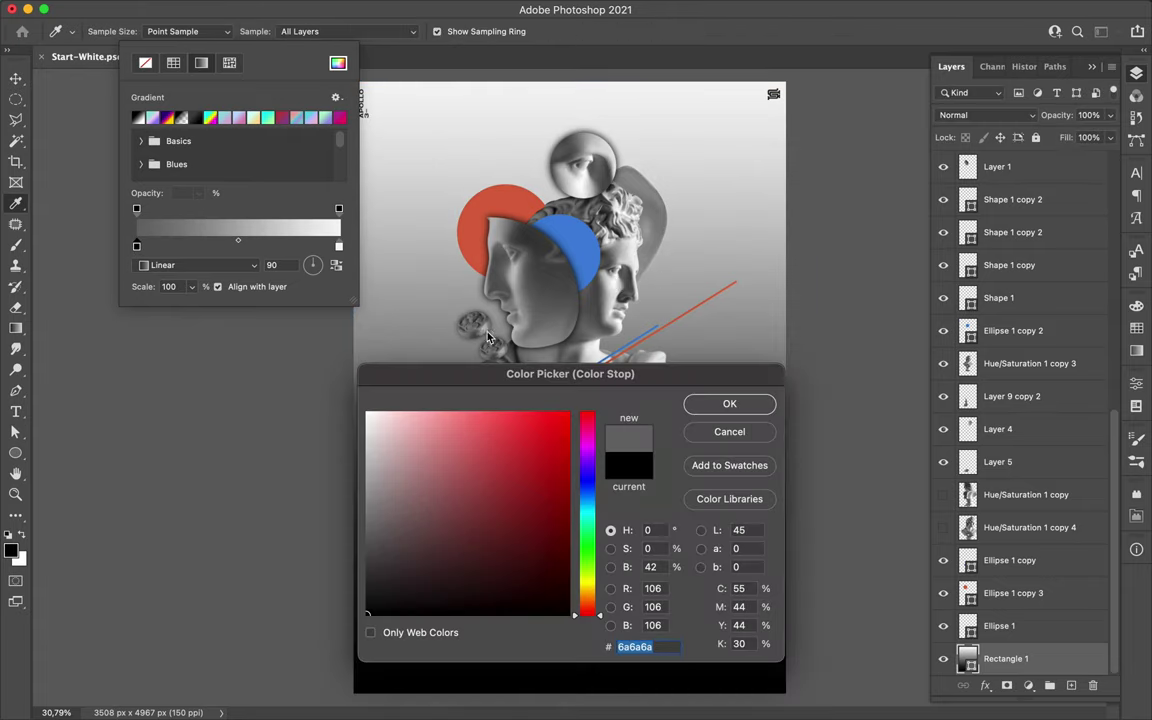
click(729, 403)
double_click(137, 246)
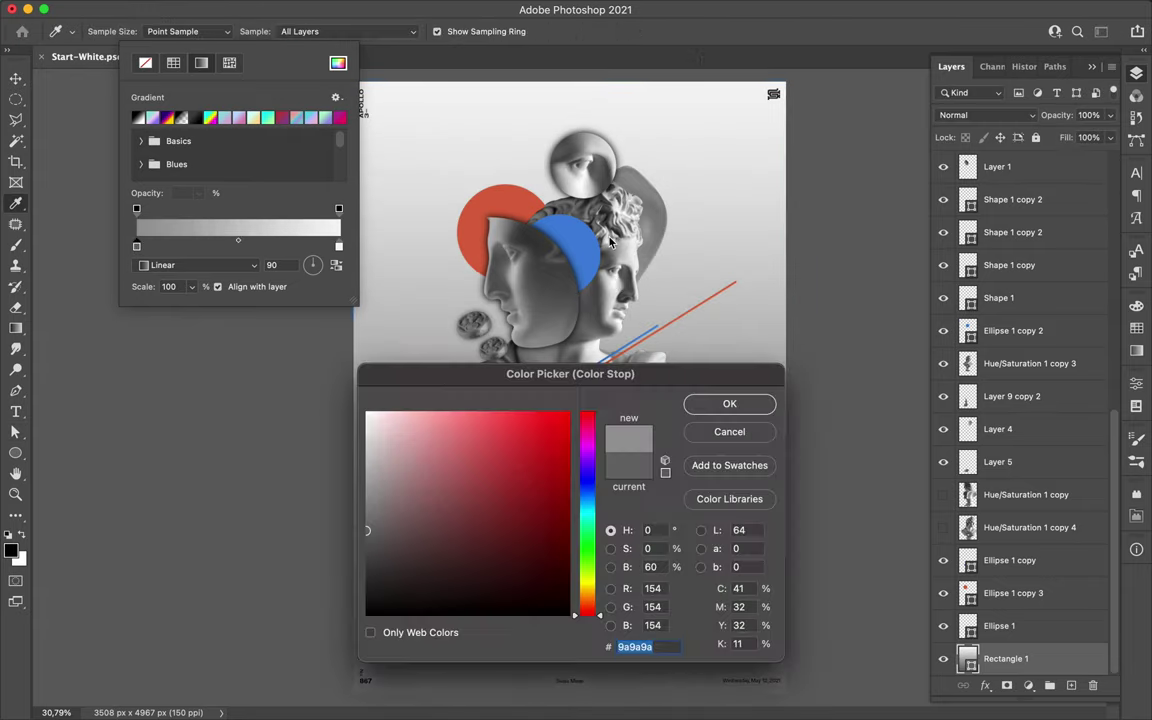
click(729, 403)
Save the poster, then select the statue layers.
scroll(1033, 461, up, 5)
scroll(1033, 461, down, 5)
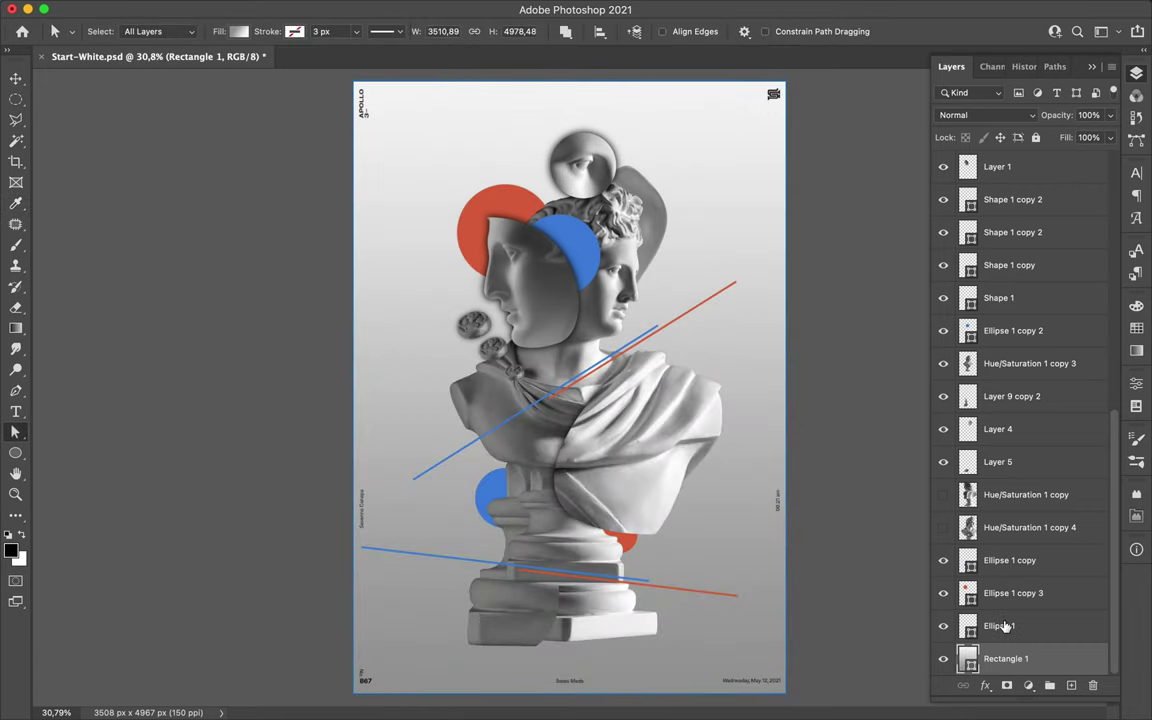
click(1003, 626)
key(super+s)
scroll(1027, 563, up, 5)
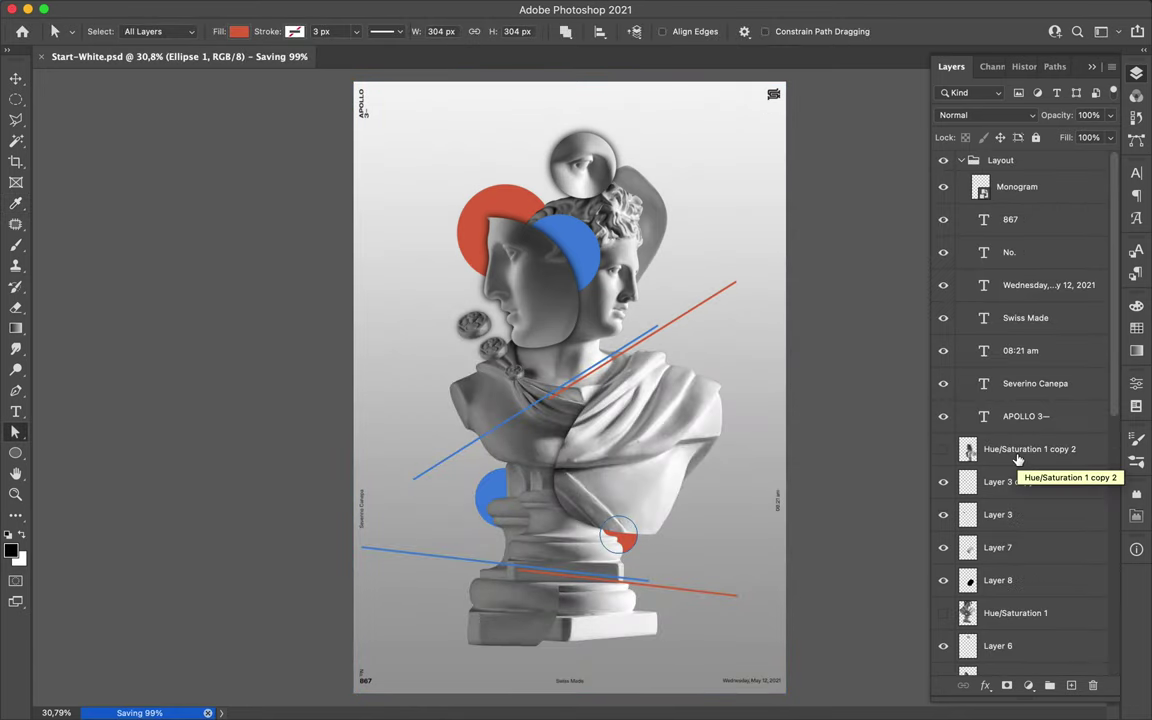
shift+click(1000, 449)
Stamp the statue layers into one copy and paint its silhouette solid black.
key(super+e)
super+click(967, 449)
key(g)
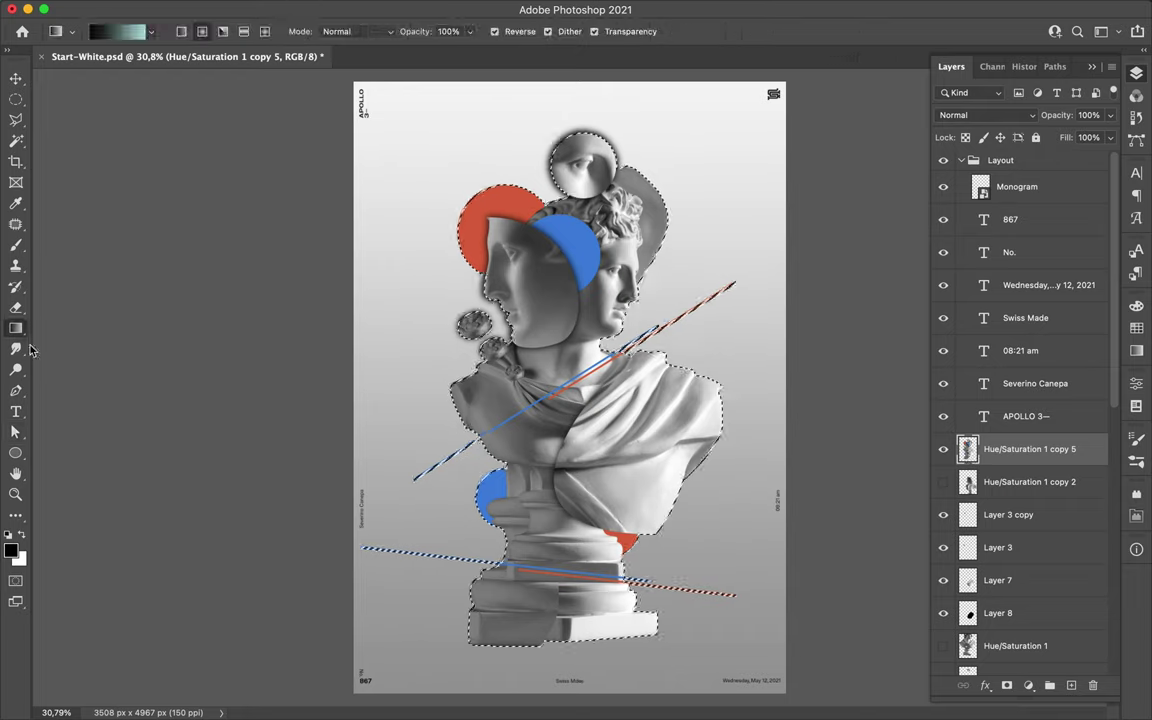
key(shift+g)
click(560, 230)
key(b)
drag(752, 468, 617, 630)
key(super+d)
Gaussian blur the black silhouette at 44.4 px and flatten it into a strip at the bottom.
click(368, 10)
click(400, 33)
drag(787, 301, 800, 311)
key(Return)
key(super+t)
drag(551, 115, 551, 672)
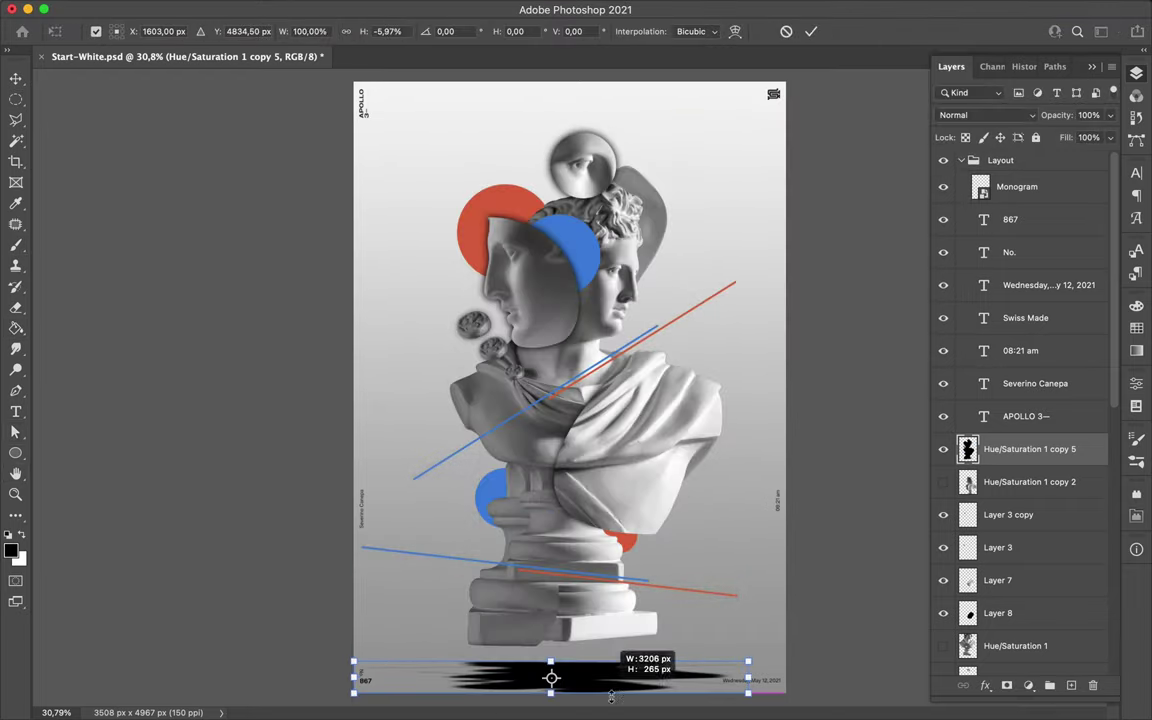
key(Return)
Blur the shadow strip again and widen it slightly.
click(375, 9)
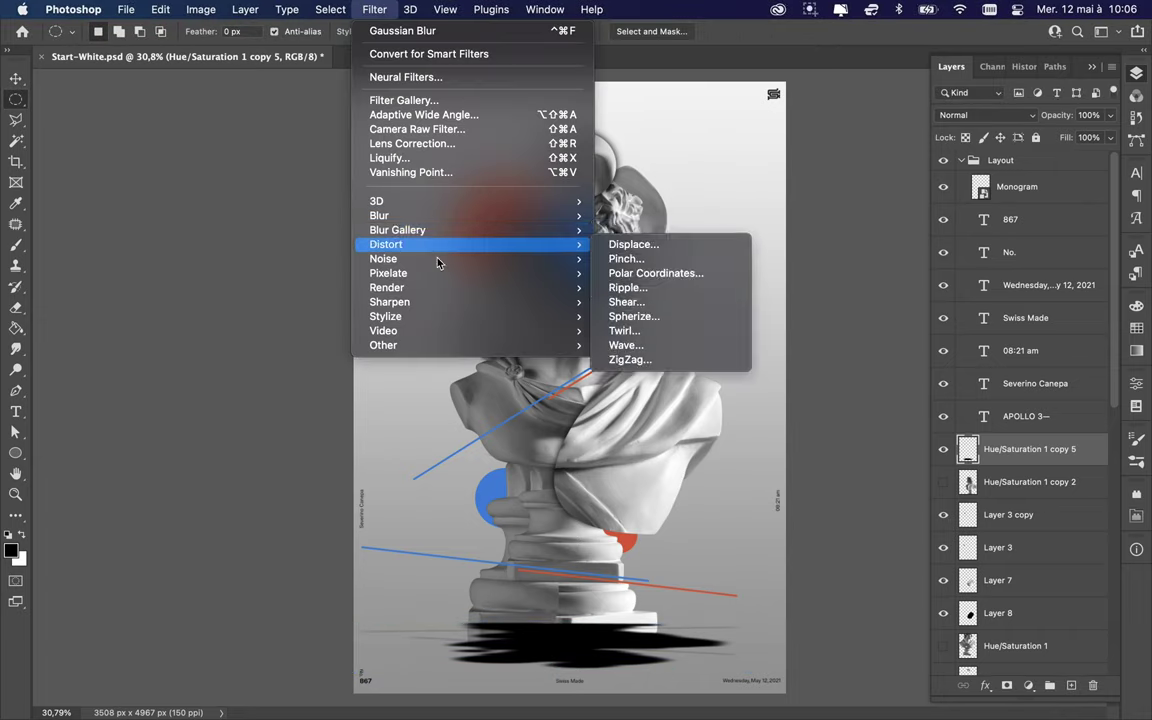
click(400, 33)
click(922, 91)
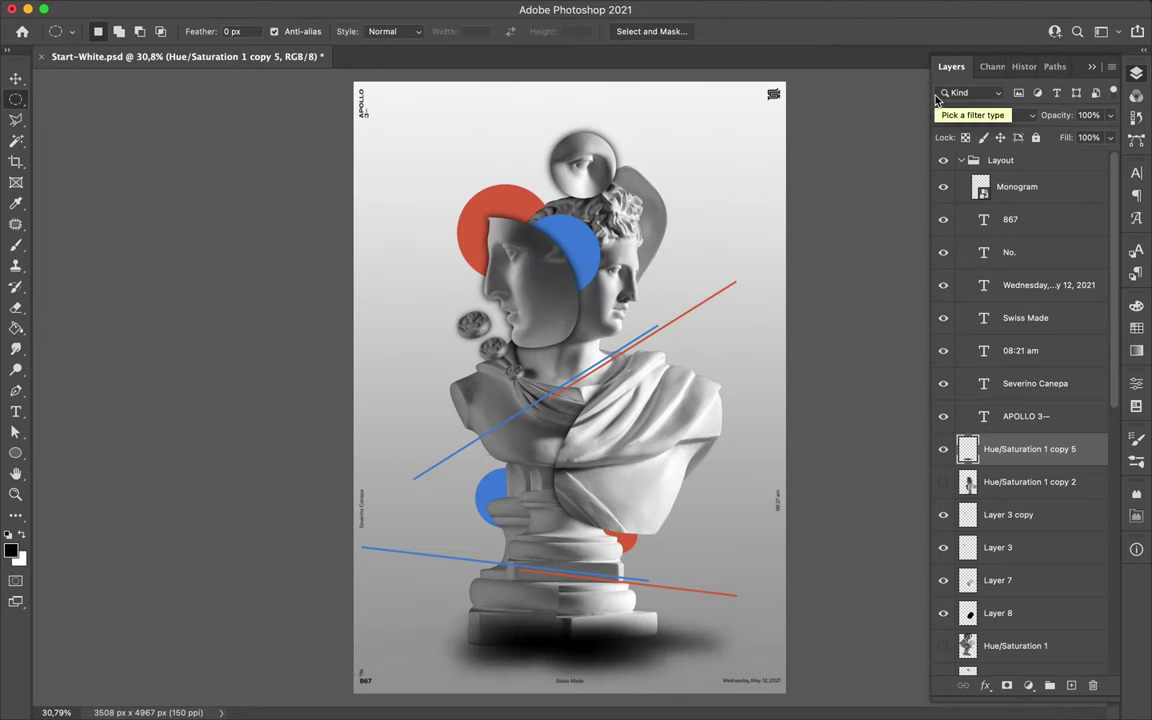
key(super+t)
drag(342, 597, 319, 597)
key(Return)
Delete the two leftover Hue/Saturation copy layers.
scroll(1021, 400, down, 10)
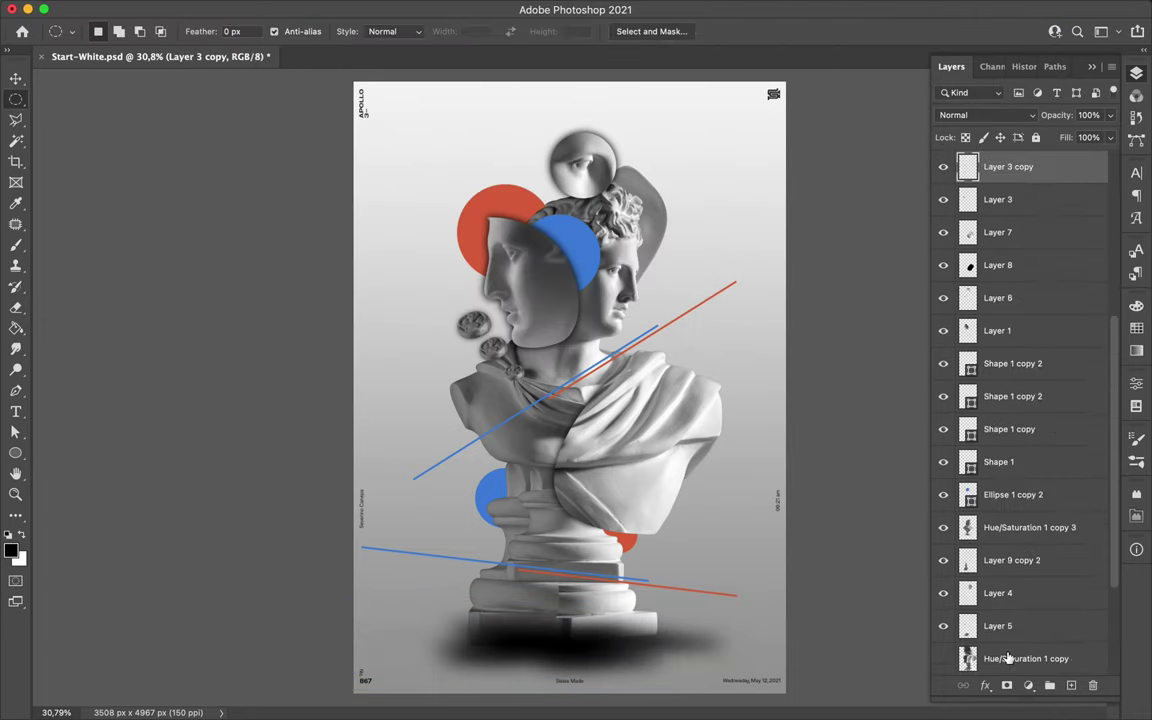
click(1030, 527)
shift+click(1000, 494)
key(Delete)
key(super+z)
key(super+shift+z)
Put the shadow just above the background at 37% fill, then duplicate it and flatten the copy.
scroll(1007, 683, up, 10)
drag(1007, 683, 1010, 640)
key(v)
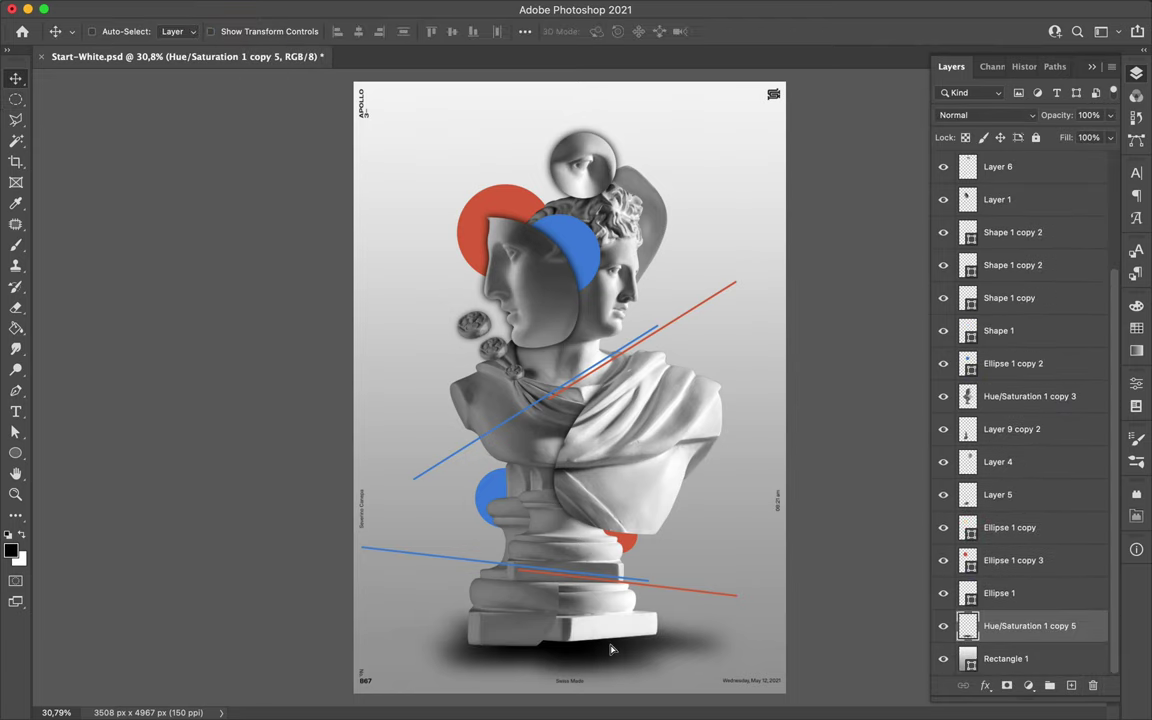
drag(1049, 163, 1064, 163)
key(super+j)
key(super+t)
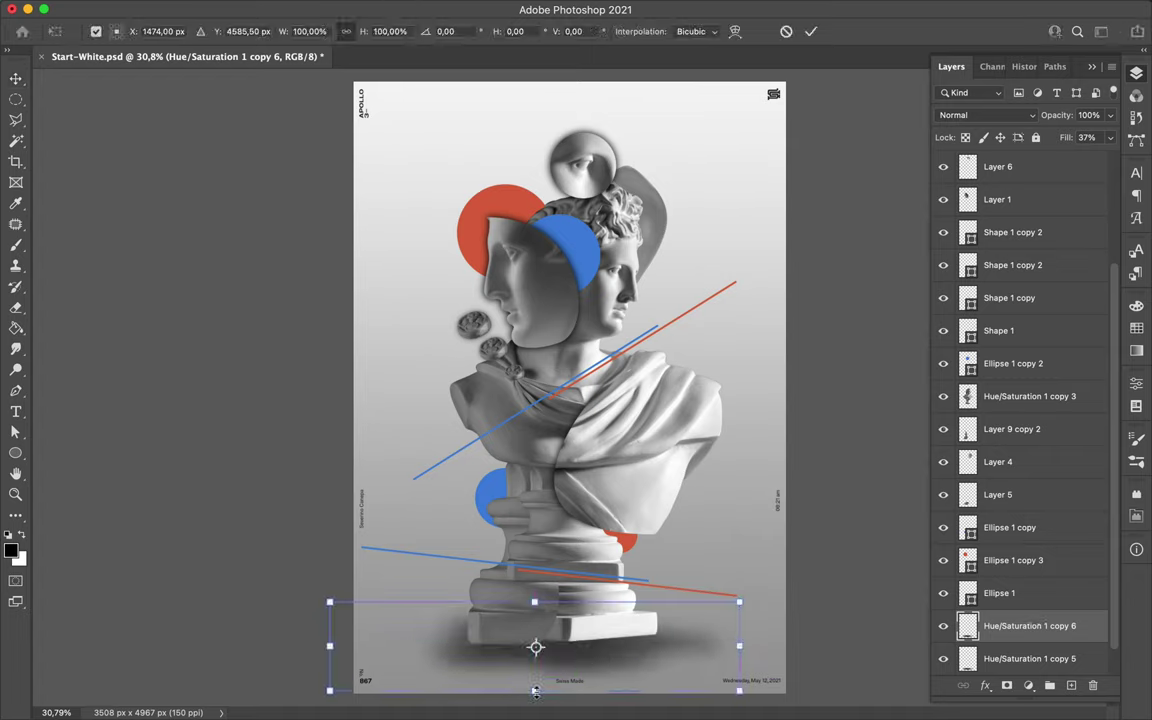
drag(535, 602, 535, 615)
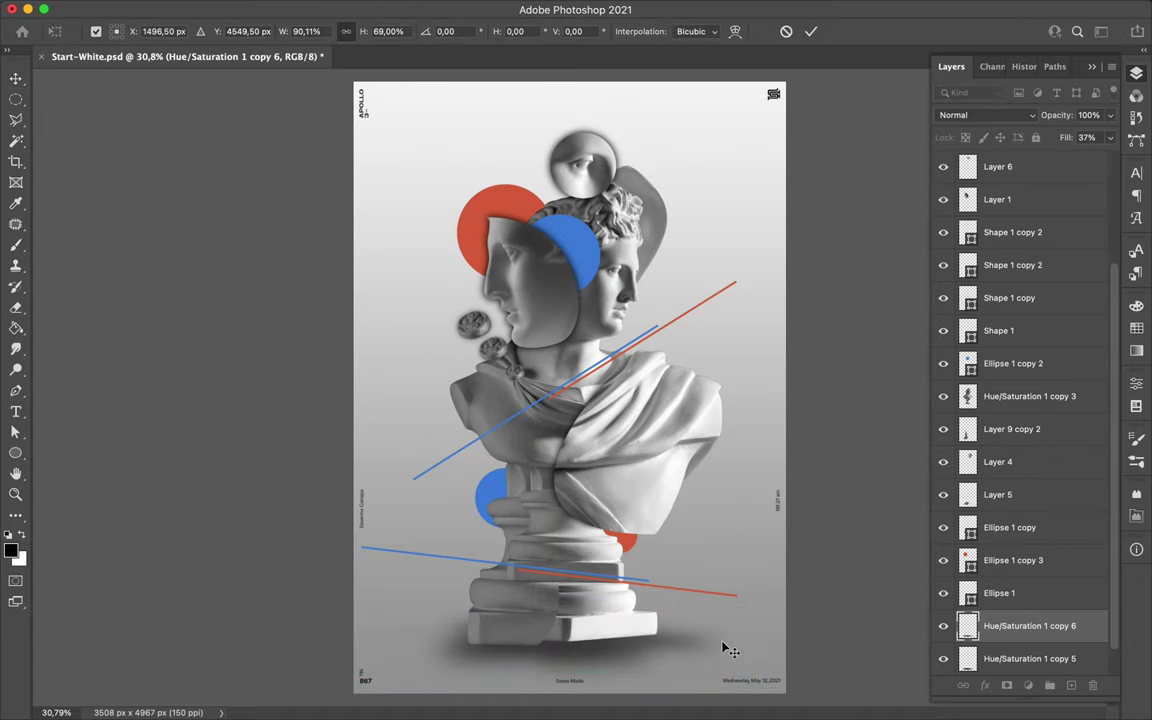